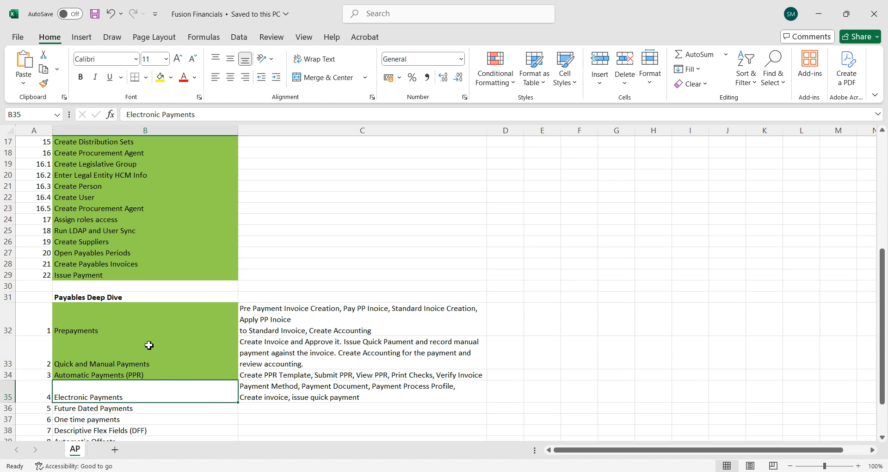
Review the Payables Deep Dive topics from Prepayments to Automatic Payments (PPR) and select the Electronic Payments entry in the checklist
{"action": "left_click", "coordinate": [146, 329]}
{"action": "left_click_drag", "start_coordinate": [145, 328], "coordinate": [145, 375]}
{"action": "left_click", "coordinate": [145, 376]}
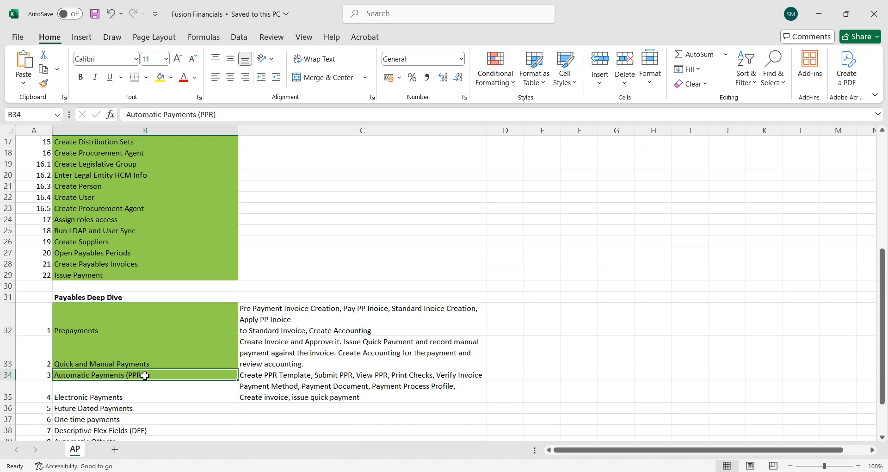
{"action": "left_click", "coordinate": [131, 398]}
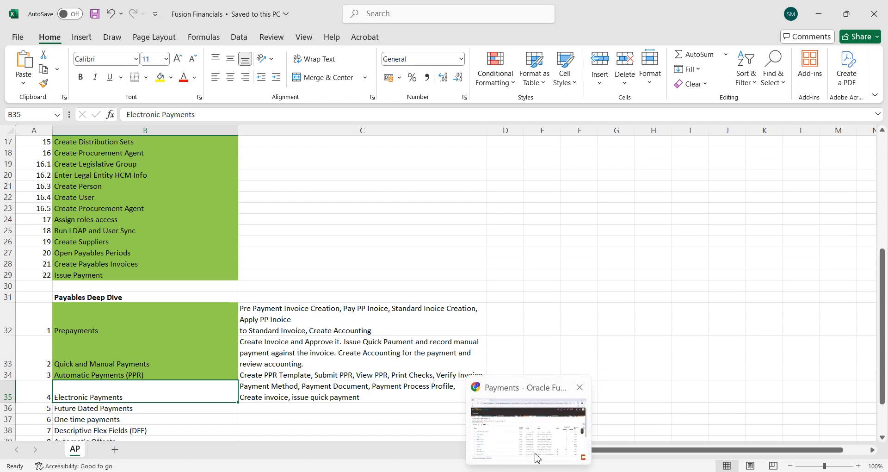
Switch to Oracle Fusion Cloud in the browser and go from the home page to Setup and Maintenance
{"action": "left_click", "coordinate": [537, 456]}
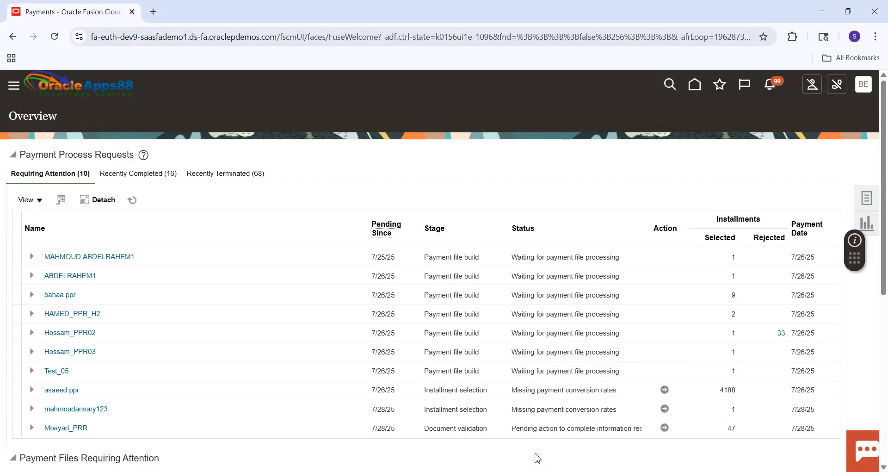
{"action": "left_click", "coordinate": [695, 86]}
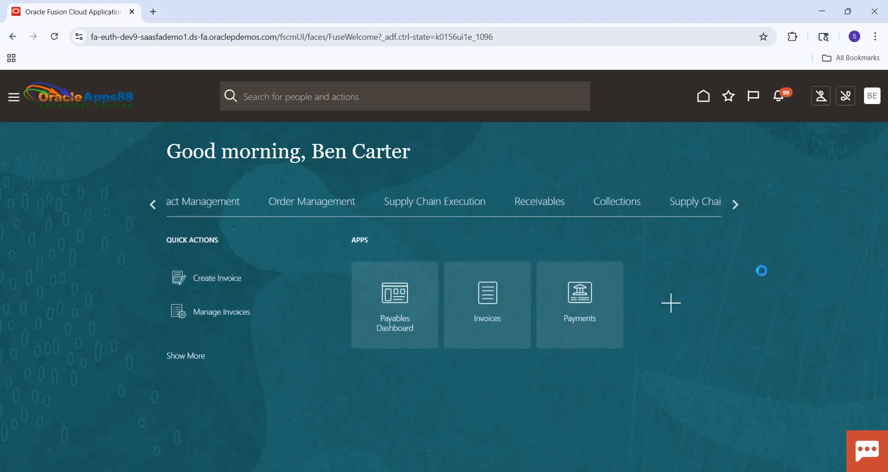
{"action": "left_click", "coordinate": [868, 105]}
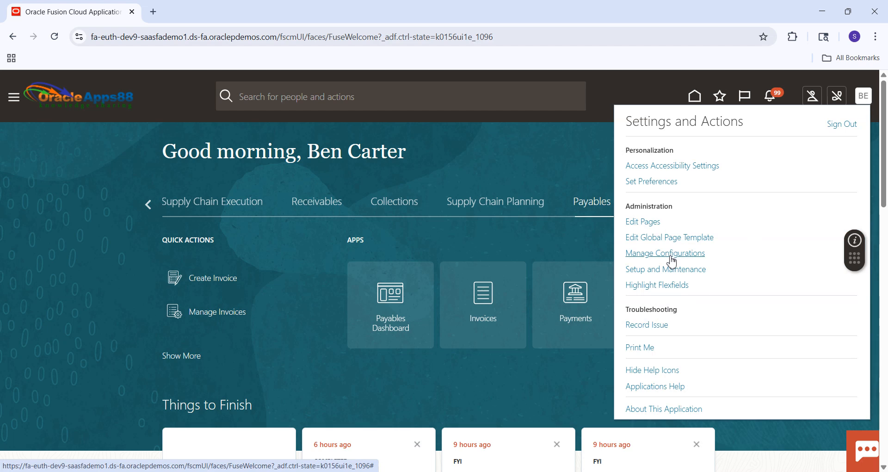
{"action": "left_click", "coordinate": [666, 273]}
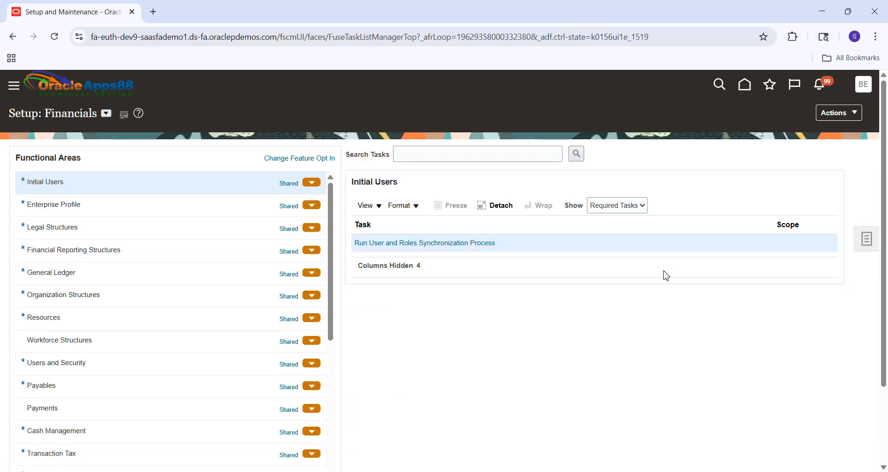
Search the implementation projects for SM1 and open the SM1 Implementation Project
{"action": "left_click", "coordinate": [871, 239]}
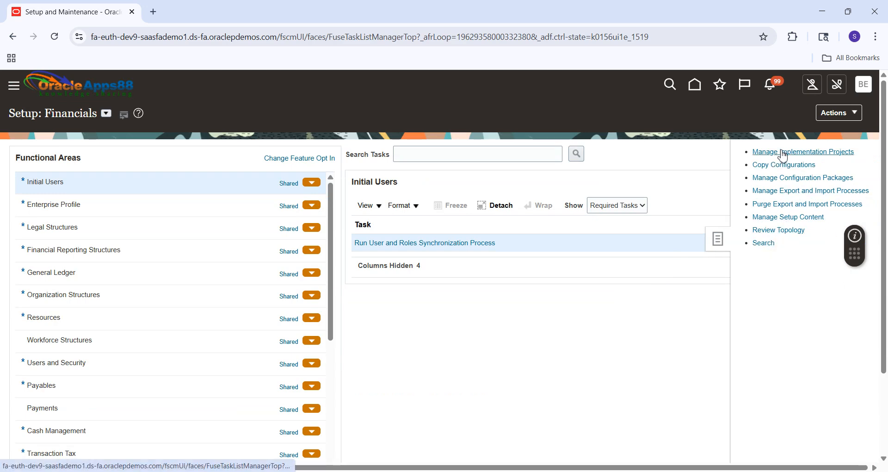
{"action": "left_click", "coordinate": [795, 153]}
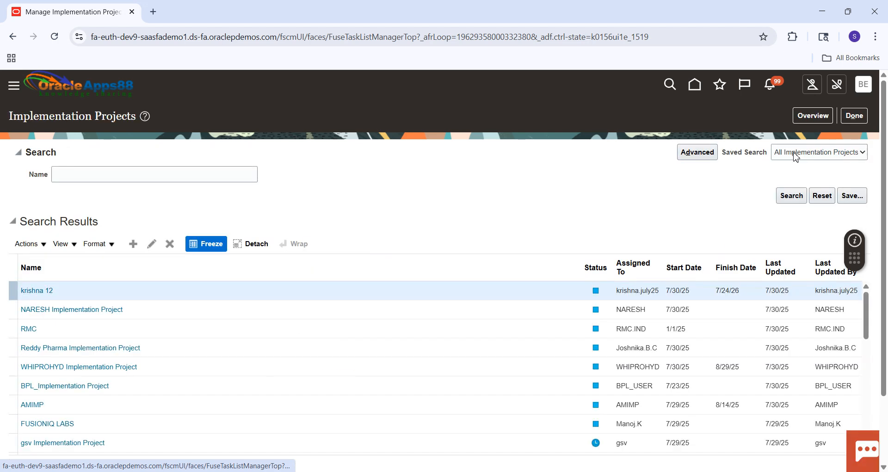
{"action": "left_click", "coordinate": [227, 174]}
{"action": "key", "text": "Caps_Lock"}
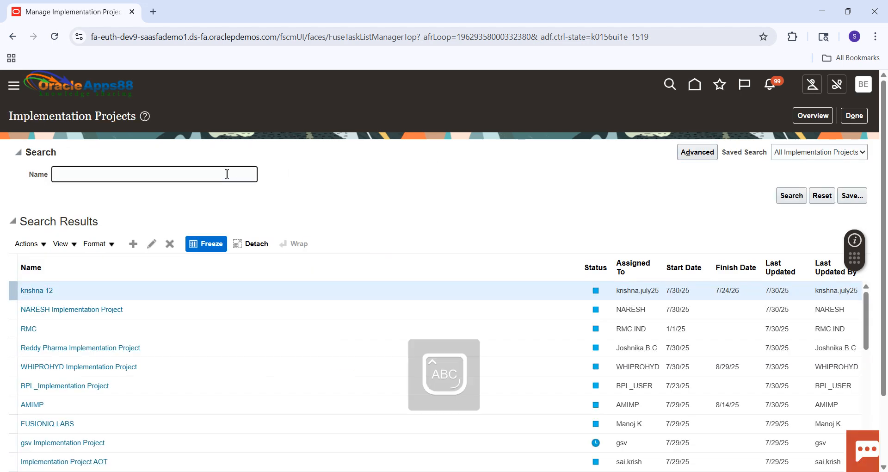
{"action": "key", "text": "Return"}
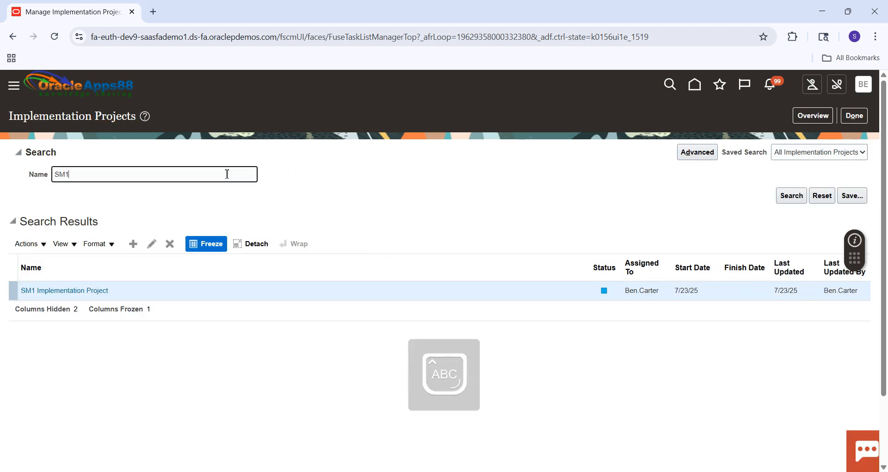
{"action": "left_click", "coordinate": [95, 293]}
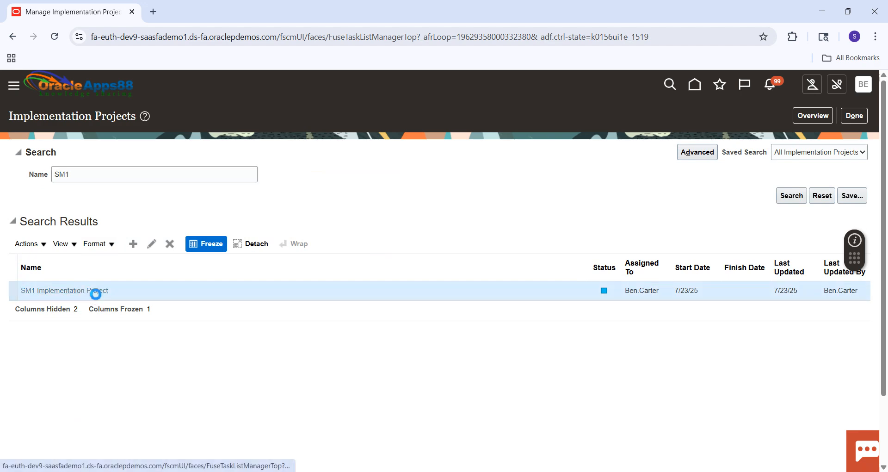
Search the project's tasks for %Manage%Payment% and go to the Manage Payment Methods task under Financials, Define Disbursements
{"action": "left_click", "coordinate": [55, 268]}
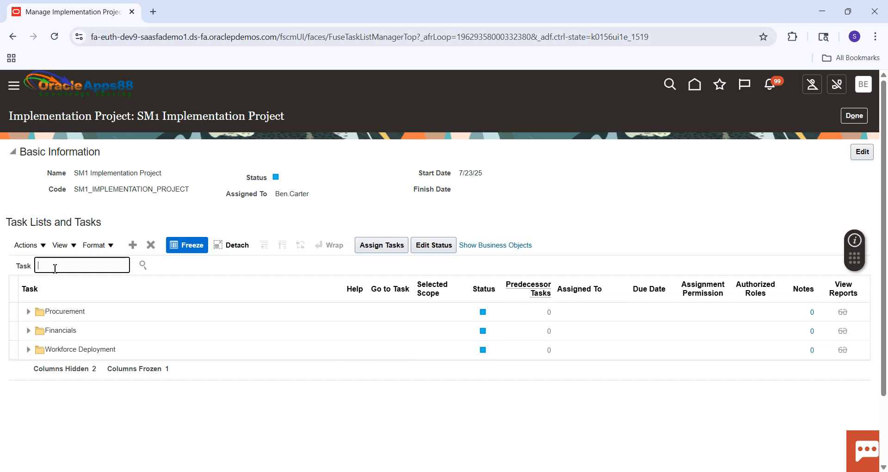
{"action": "type", "text": "%Manage"}
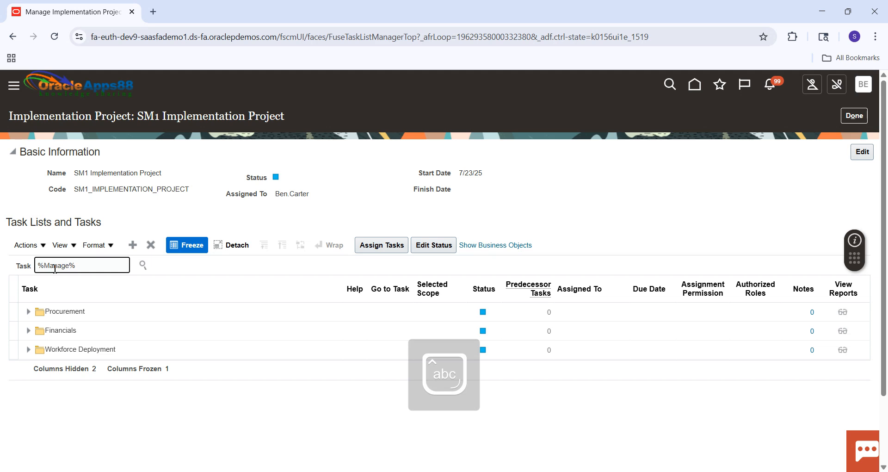
{"action": "type", "text": "%Payment%"}
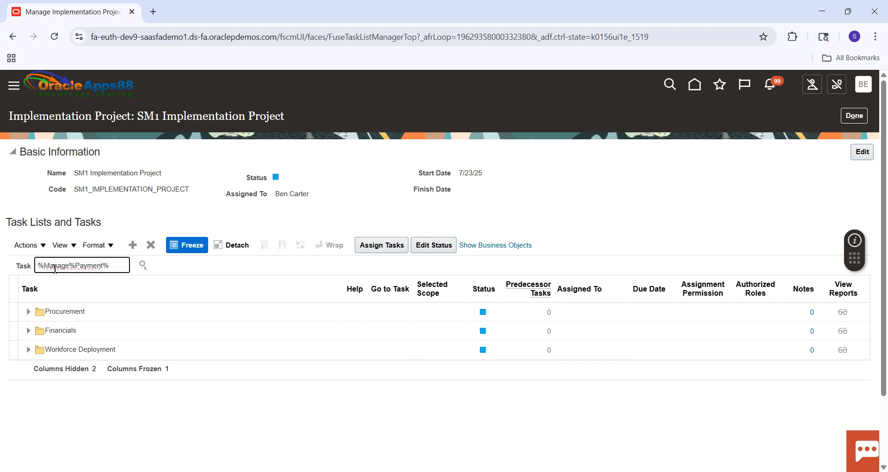
{"action": "key", "text": "Return"}
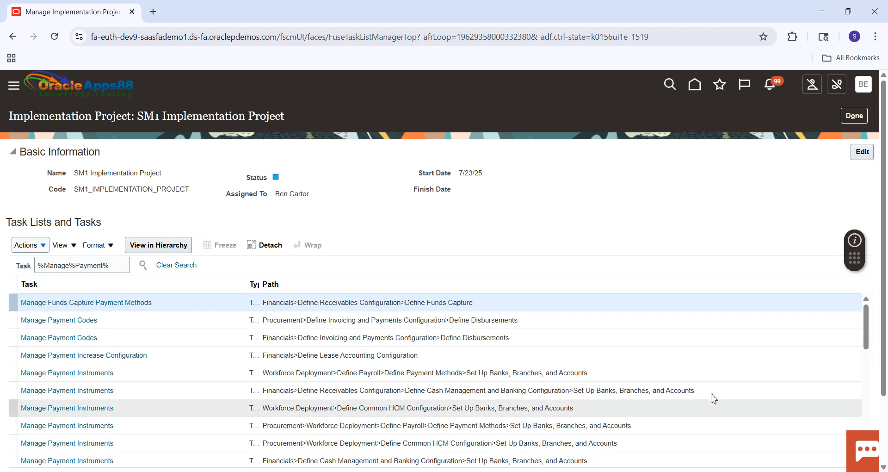
{"action": "scroll", "coordinate": [869, 414], "scroll_direction": "down", "scroll_amount": 5}
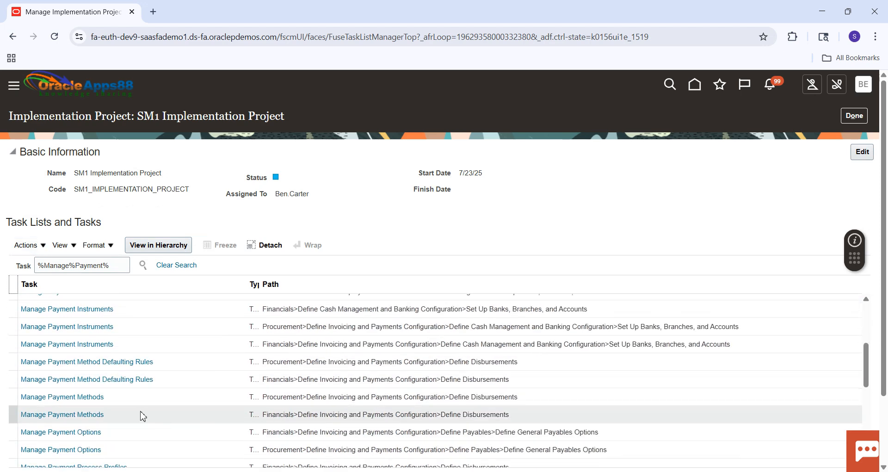
{"action": "left_click", "coordinate": [90, 418]}
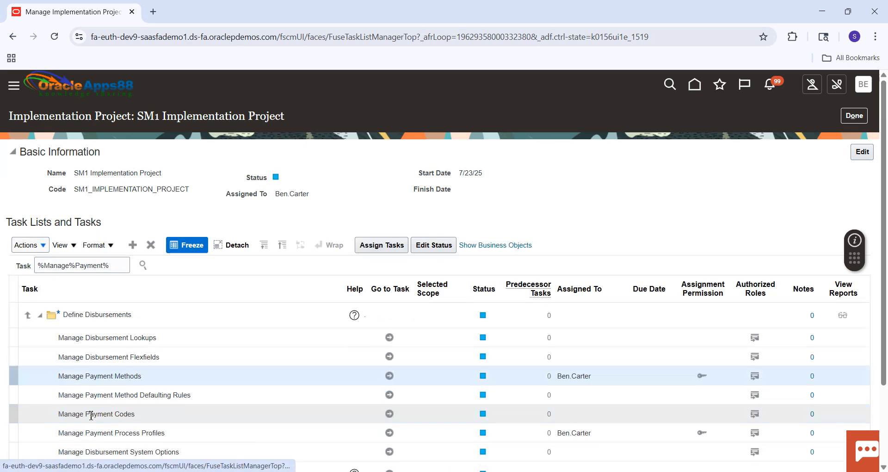
{"action": "left_click", "coordinate": [389, 376]}
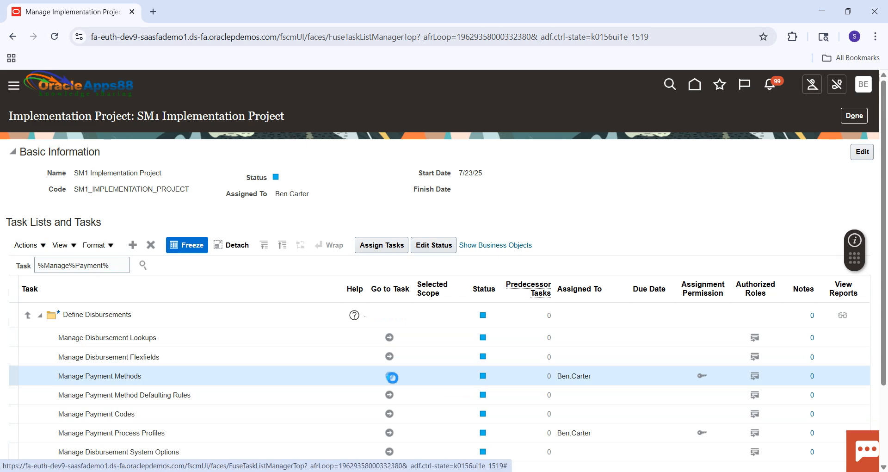
Search the active payment methods by the name SM1 and open SM1 Electronic Payment Method for editing
{"action": "left_click", "coordinate": [162, 187]}
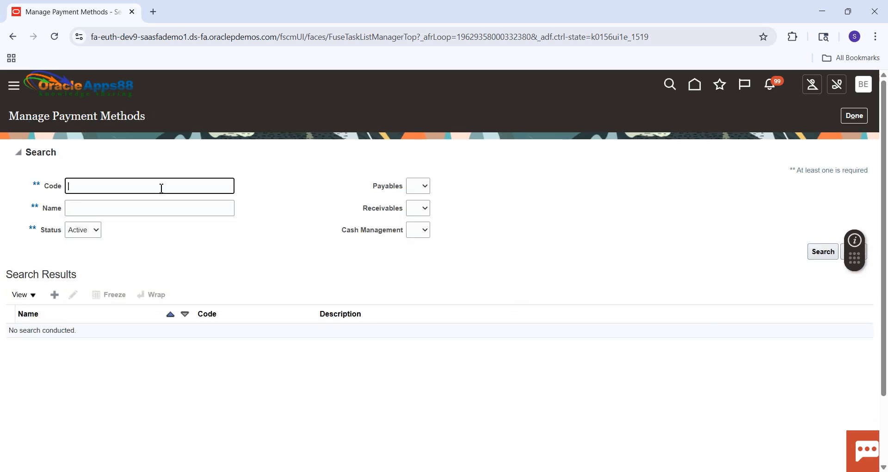
{"action": "left_click", "coordinate": [156, 205]}
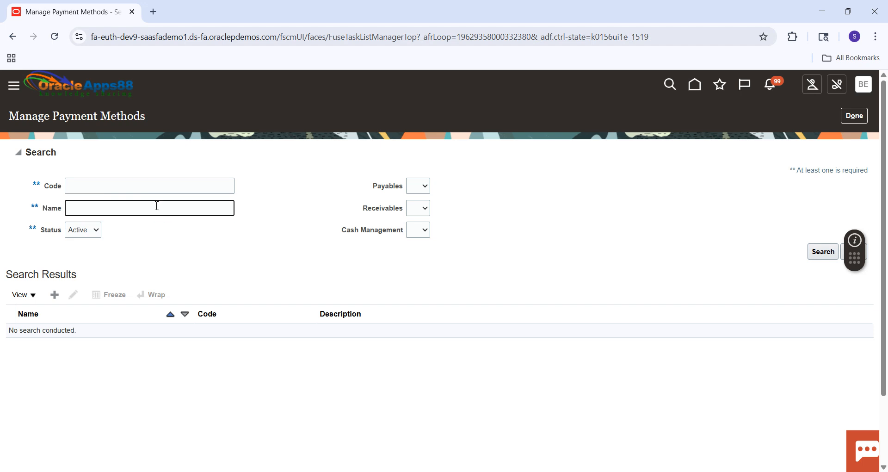
{"action": "type", "text": "SM1"}
{"action": "key", "text": "Return"}
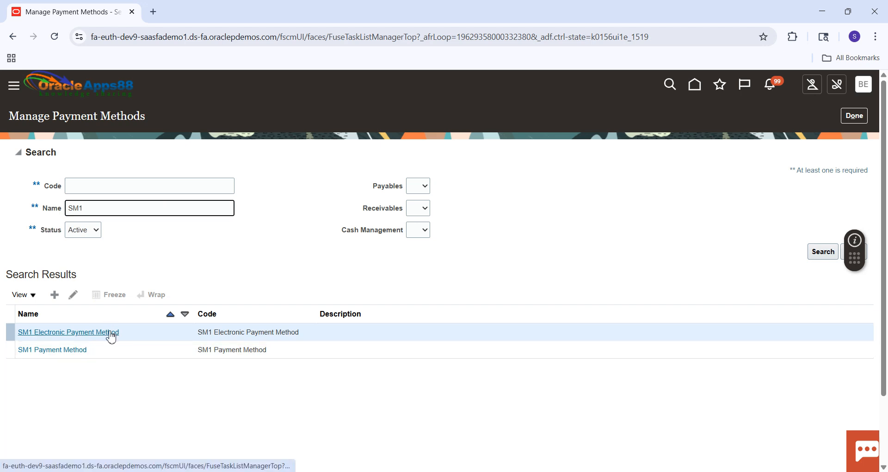
{"action": "left_click", "coordinate": [72, 299]}
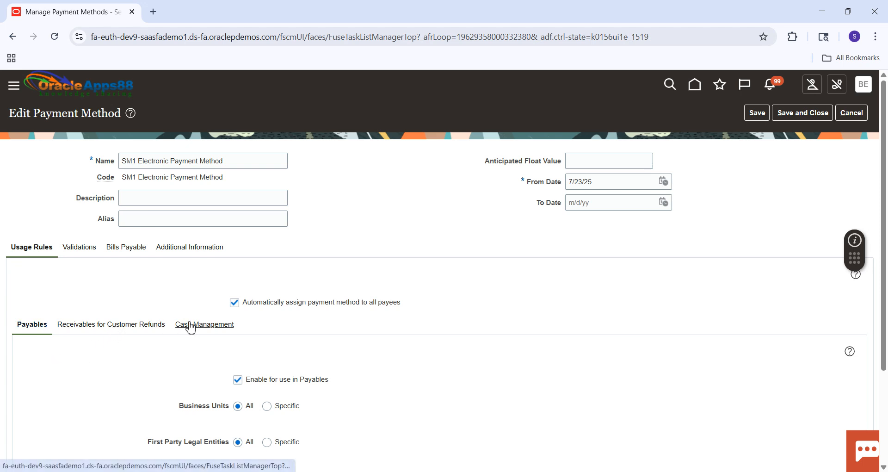
Examine the payment method's usage rules for Receivables refunds and Cash Management, plus its validations, bills payable and additional information
{"action": "left_click", "coordinate": [148, 325]}
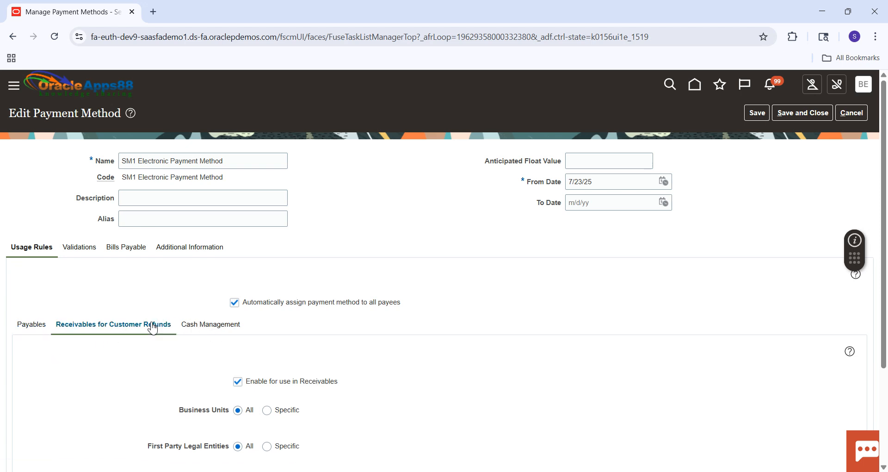
{"action": "left_click", "coordinate": [221, 325]}
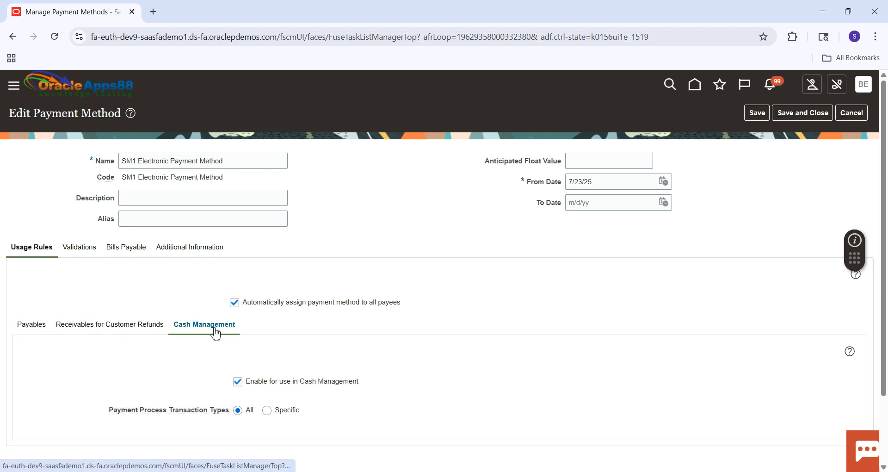
{"action": "left_click", "coordinate": [79, 251]}
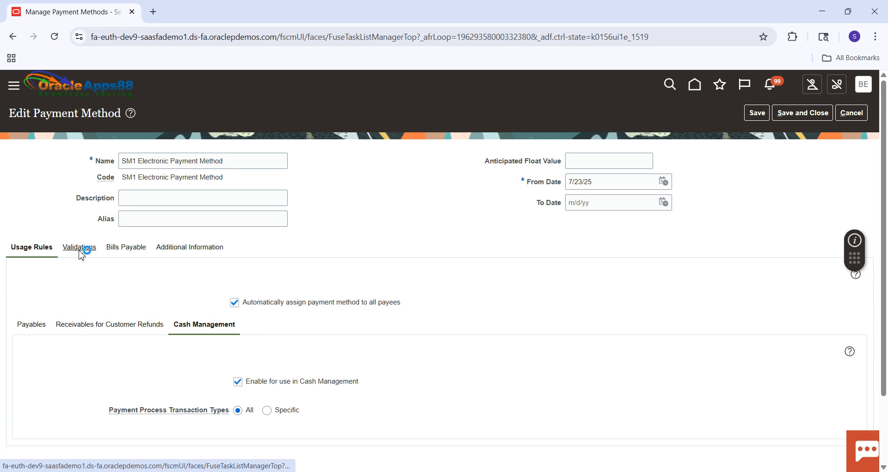
{"action": "left_click", "coordinate": [124, 252]}
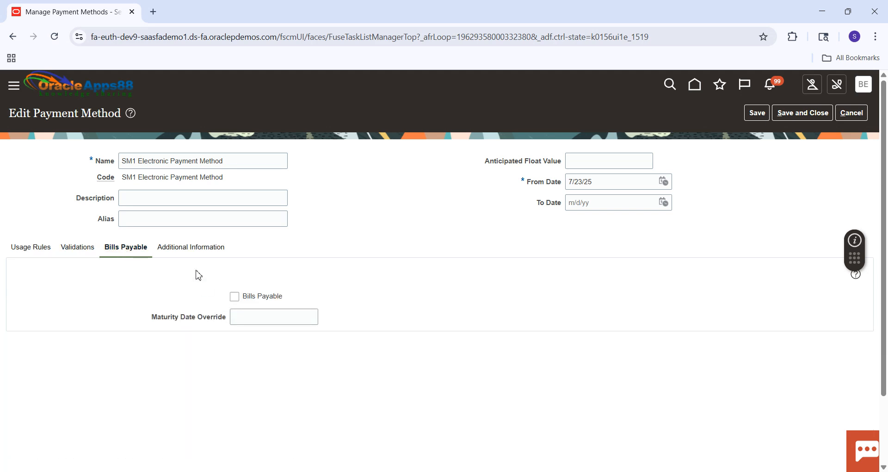
{"action": "left_click", "coordinate": [187, 254]}
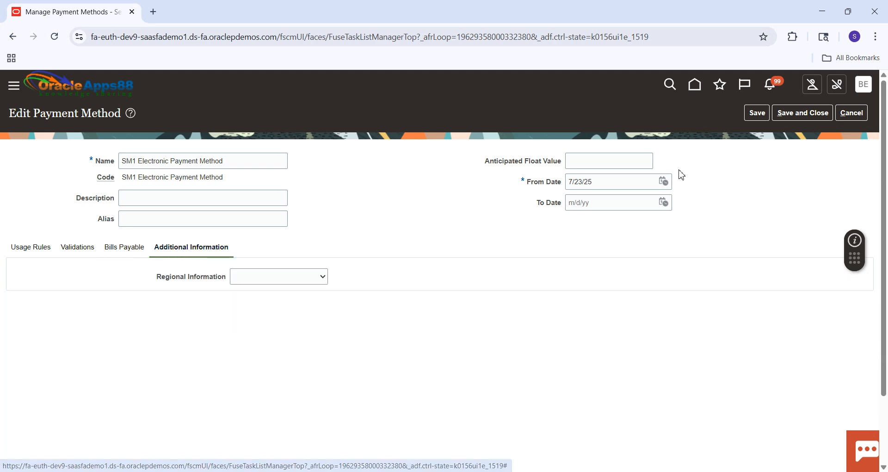
Save and close the SM1 Electronic Payment Method and return to the implementation project's task list
{"action": "left_click", "coordinate": [815, 115]}
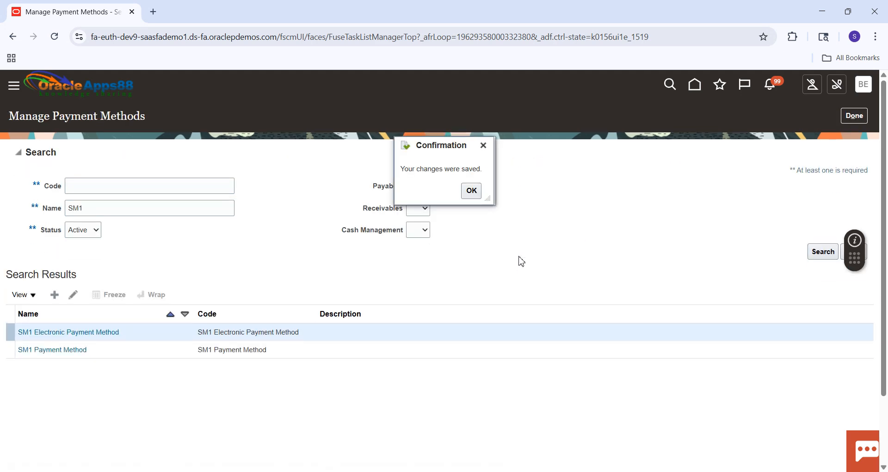
{"action": "left_click", "coordinate": [476, 198]}
{"action": "left_click", "coordinate": [852, 121]}
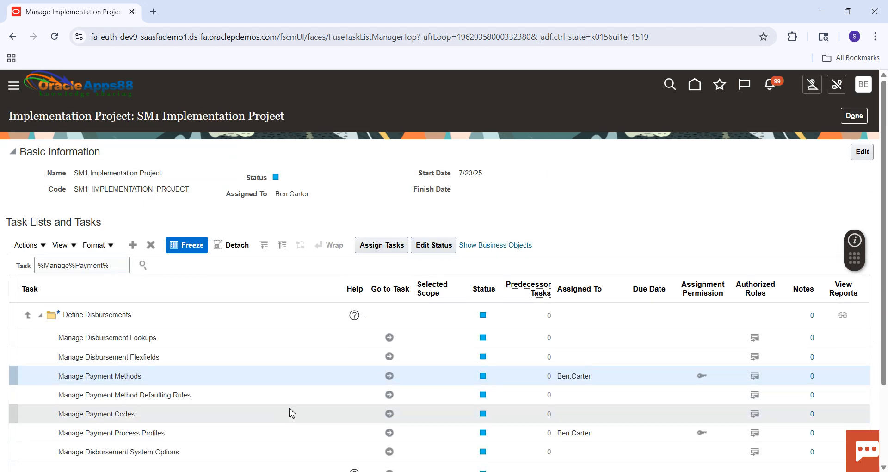
After checking the Electronic Payments steps in the Excel checklist, search the project's tasks for %Manage%bANK% and go to Manage Bank Accounts
{"action": "key", "text": "alt+Tab"}
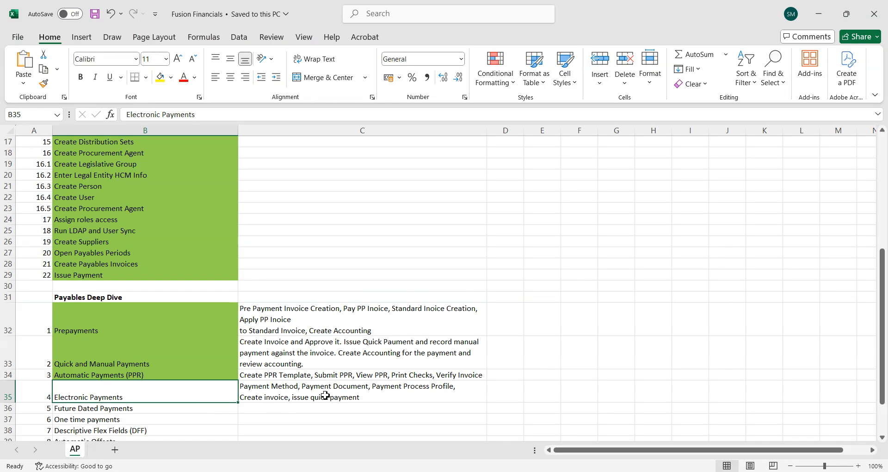
{"action": "key", "text": "alt+Tab"}
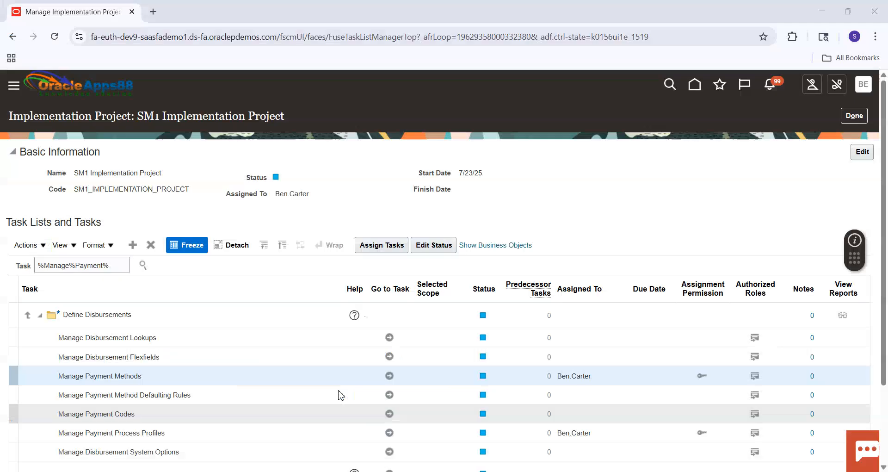
{"action": "double_click", "coordinate": [100, 265]}
{"action": "key", "text": "BackSpace"}
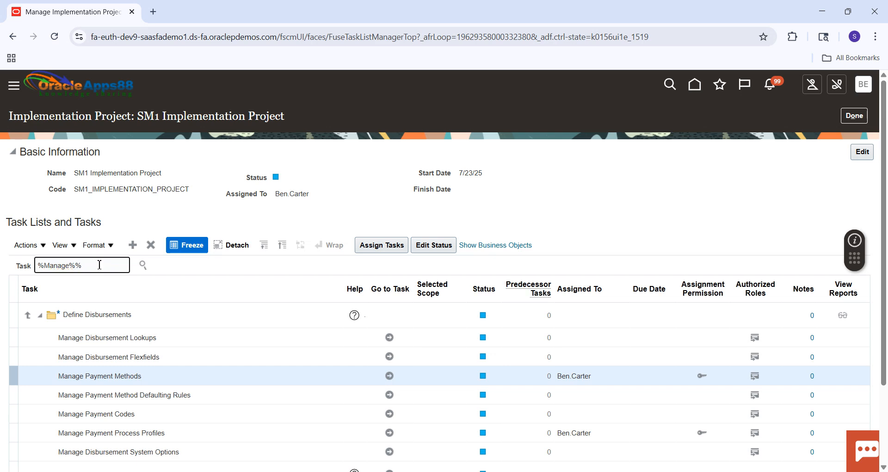
{"action": "type", "text": "bANK"}
{"action": "key", "text": "Return"}
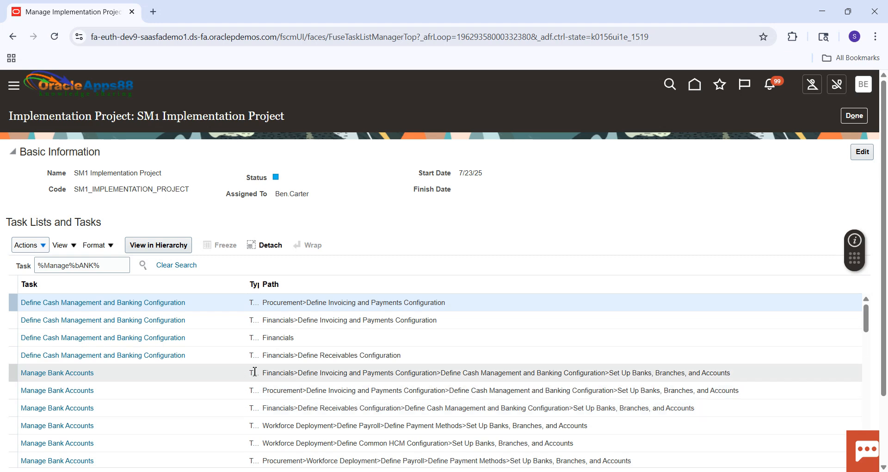
{"action": "left_click", "coordinate": [89, 374]}
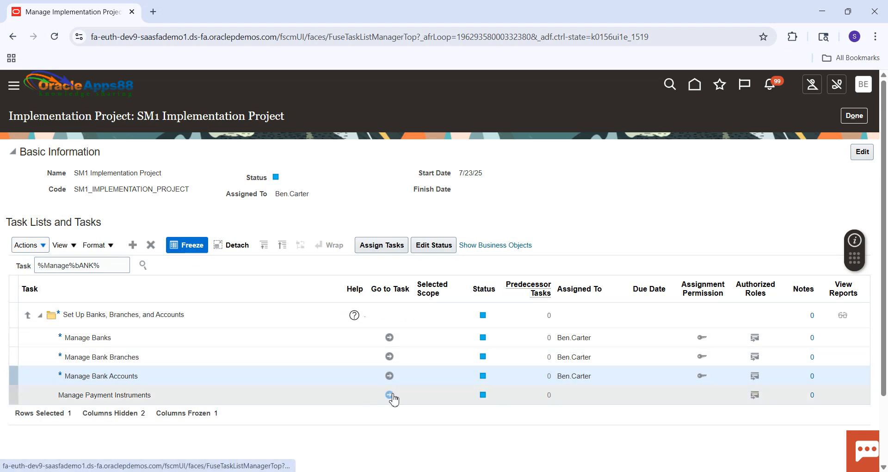
{"action": "left_click", "coordinate": [390, 376]}
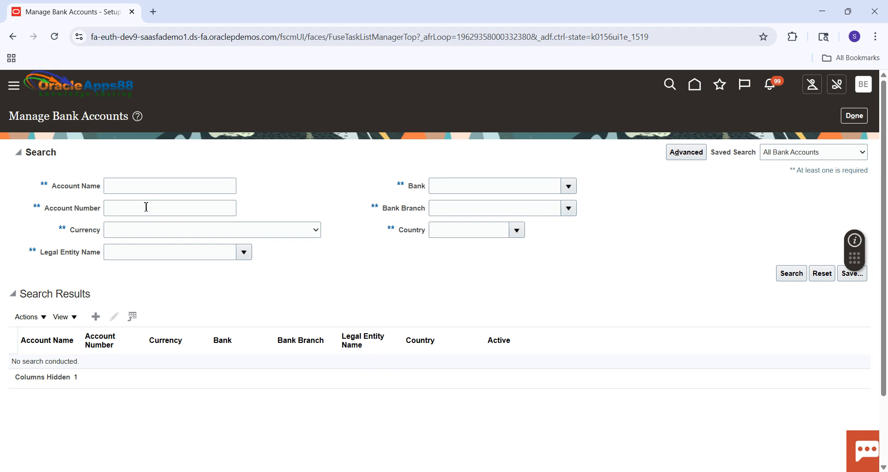
Search the bank accounts by the account name SM1 and open SM1 Account for editing
{"action": "left_click", "coordinate": [138, 187]}
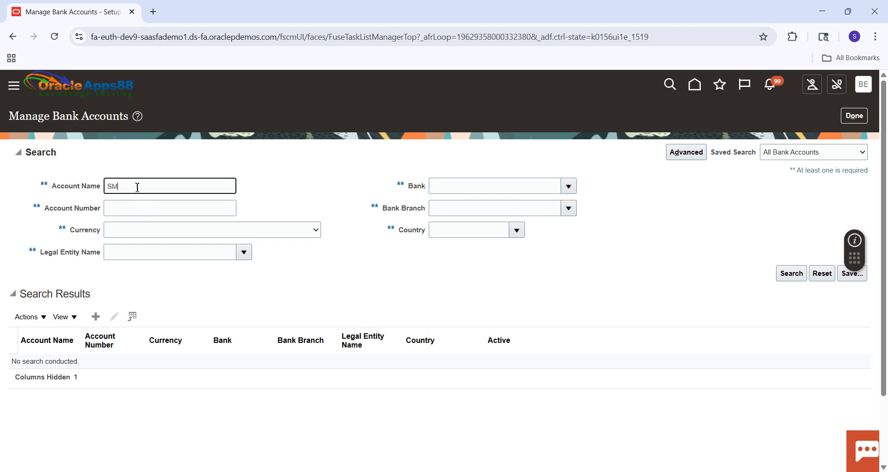
{"action": "key", "text": "Return"}
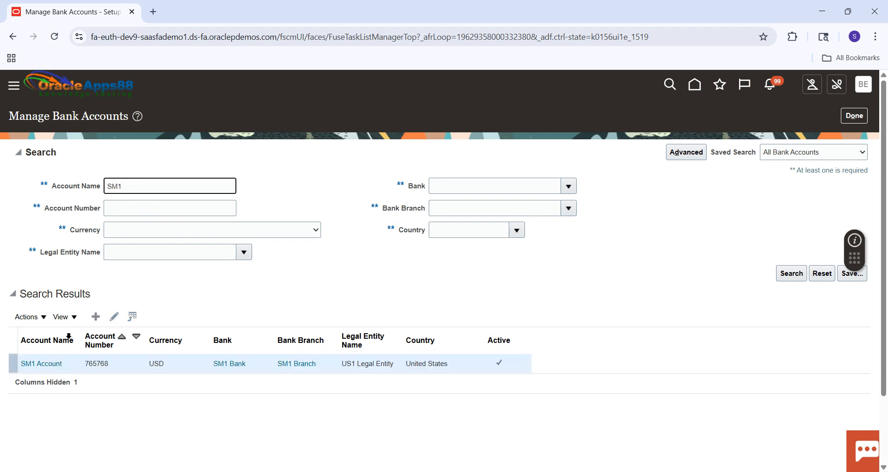
{"action": "left_click", "coordinate": [160, 372]}
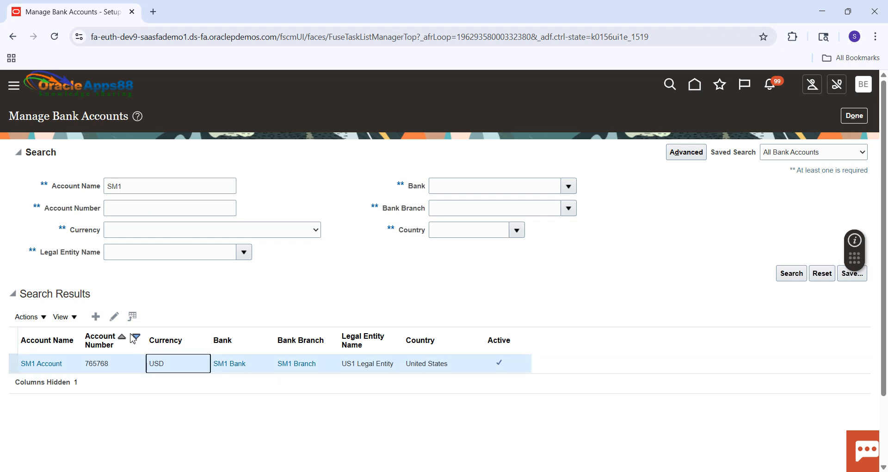
{"action": "left_click", "coordinate": [115, 317]}
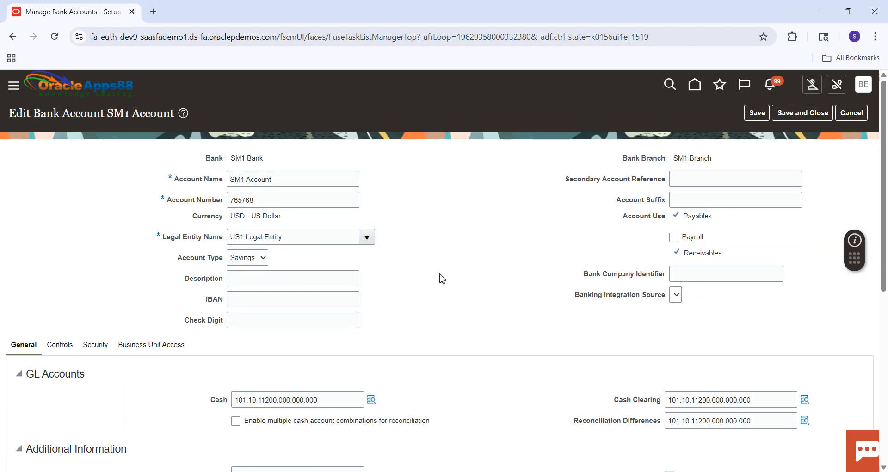
Examine the account's SM1 Electronic Payment Document, including its format, category, document numbers and checkbook, and accept it without edits
{"action": "left_click_drag", "start_coordinate": [885, 152], "coordinate": [887, 328]}
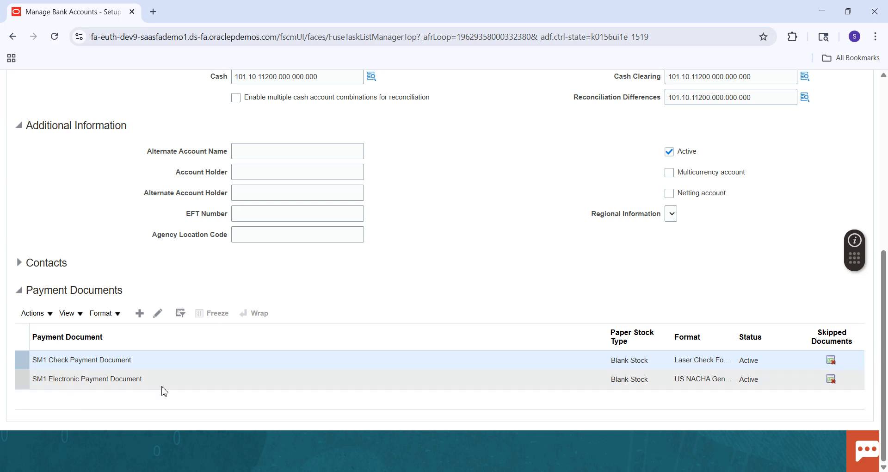
{"action": "left_click", "coordinate": [195, 387]}
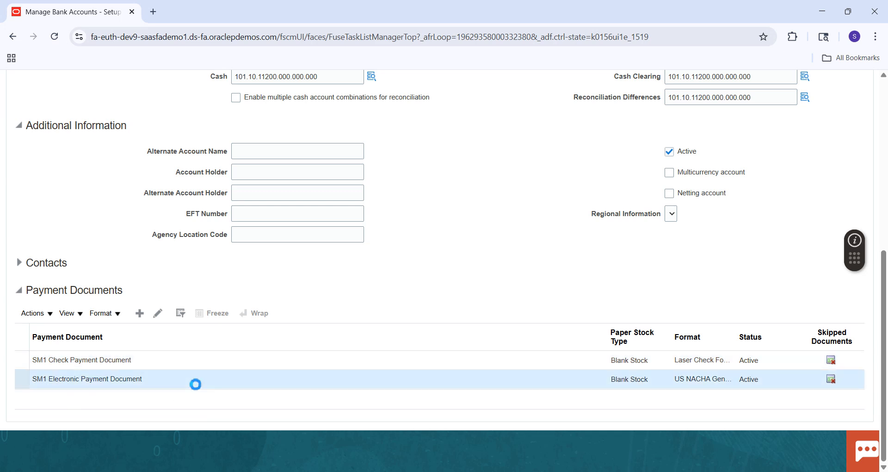
{"action": "left_click", "coordinate": [158, 315]}
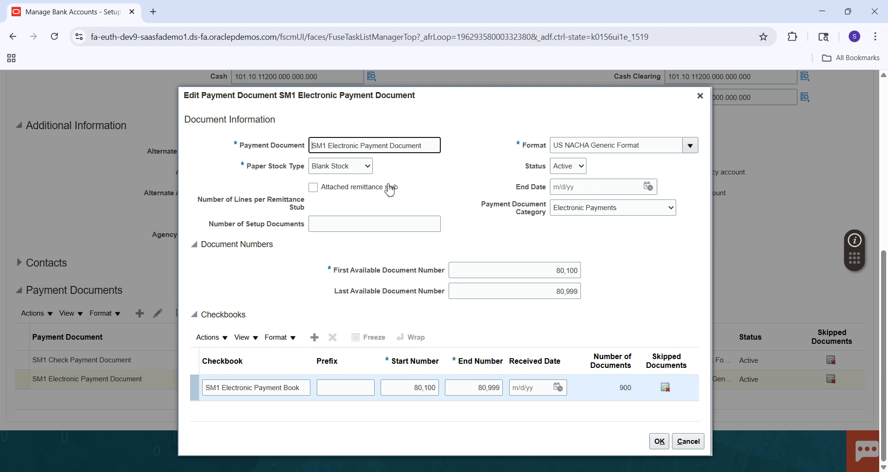
{"action": "left_click", "coordinate": [659, 442]}
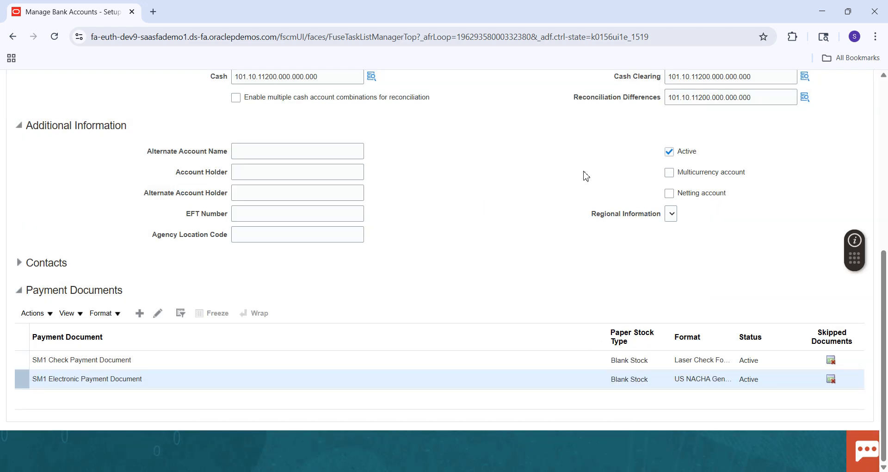
Save and close the SM1 Account bank account and return to the implementation project's task list
{"action": "scroll", "coordinate": [884, 104], "scroll_direction": "up", "scroll_amount": 7}
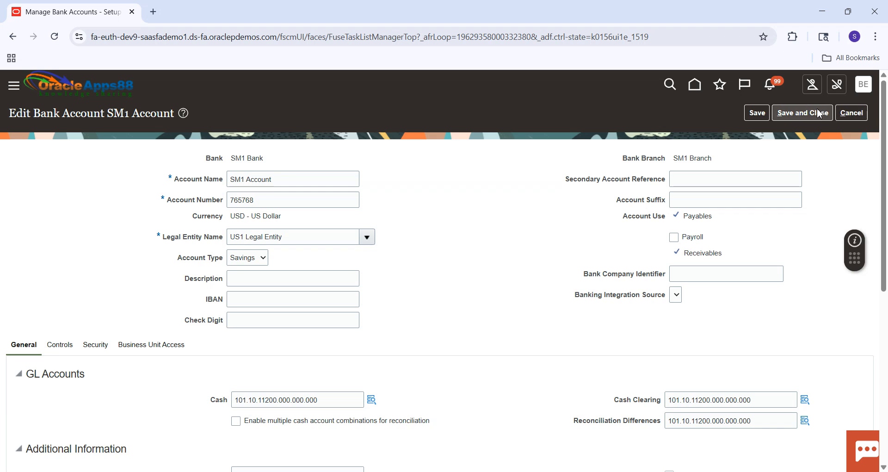
{"action": "left_click", "coordinate": [800, 114]}
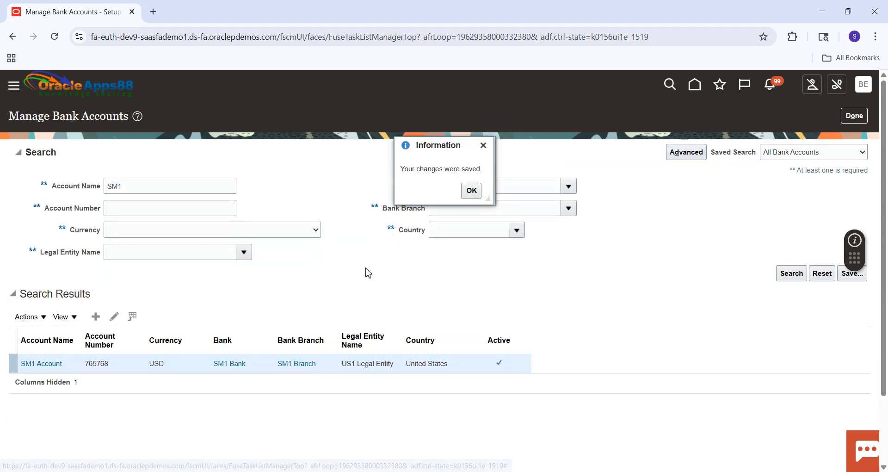
{"action": "left_click", "coordinate": [472, 190]}
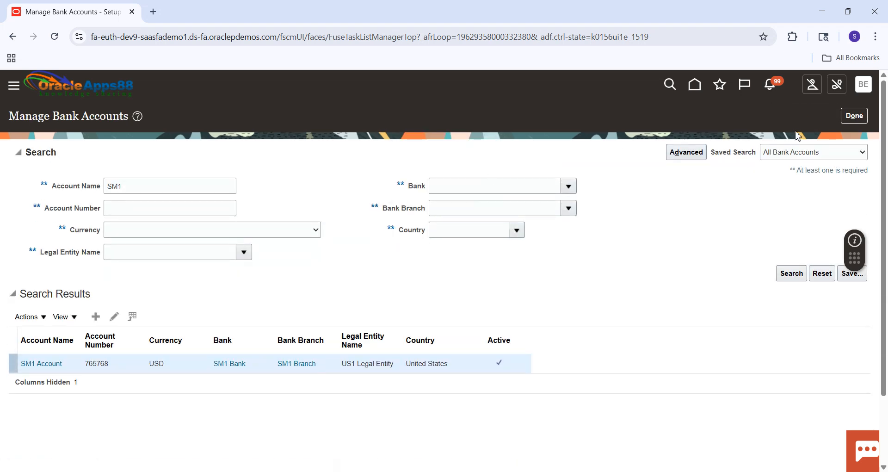
{"action": "left_click", "coordinate": [855, 119]}
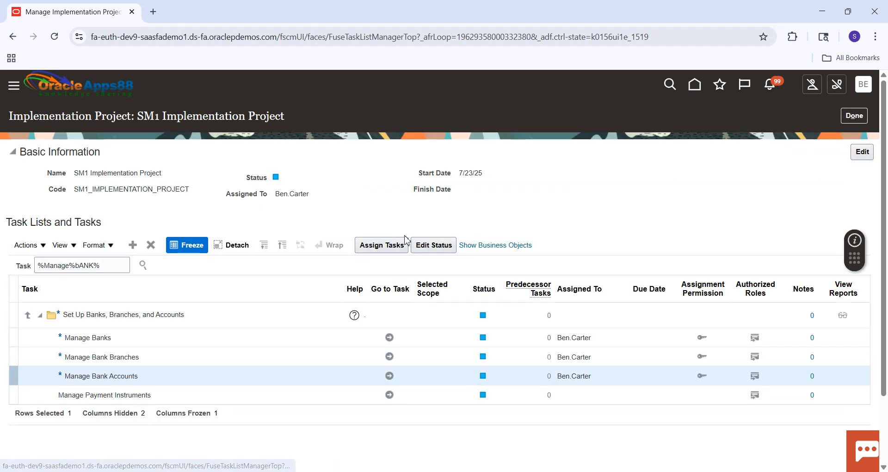
Search the project's tasks for %Manage%Payment%Process% and go to Manage Payment Process Profiles under Financials
{"action": "double_click", "coordinate": [90, 266]}
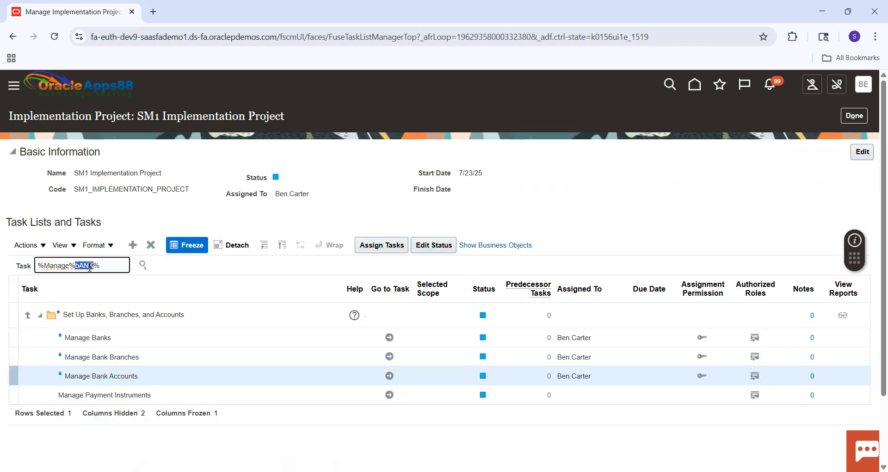
{"action": "type", "text": "P"}
{"action": "key", "text": "Caps_Lock"}
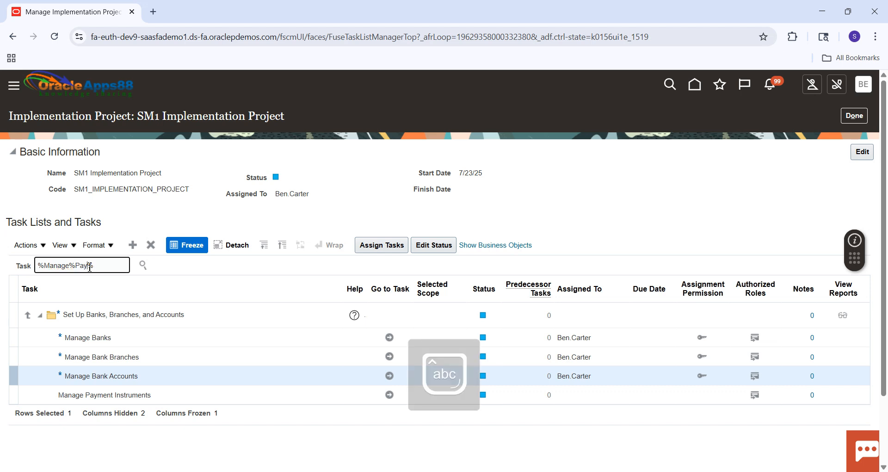
{"action": "type", "text": "ayment%Proce"}
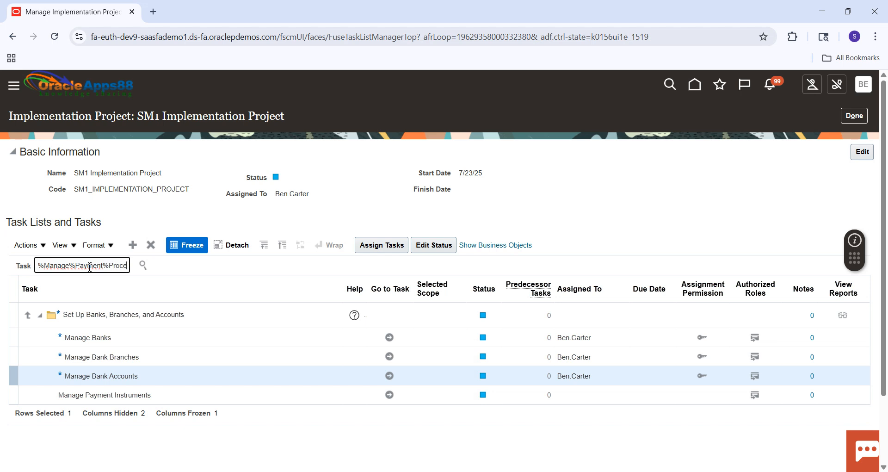
{"action": "type", "text": "ss%"}
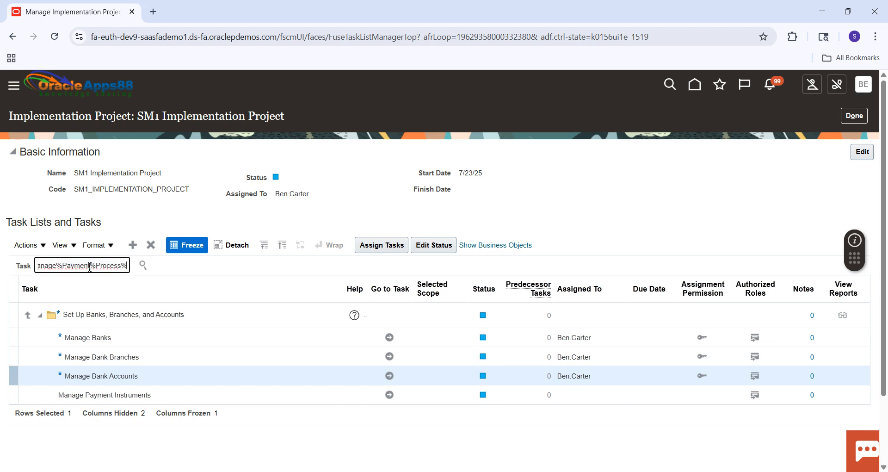
{"action": "key", "text": "Return"}
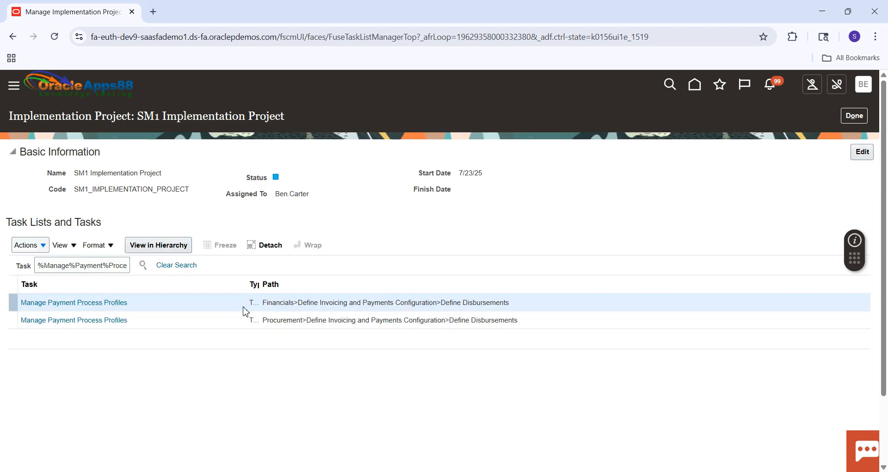
{"action": "left_click", "coordinate": [107, 305]}
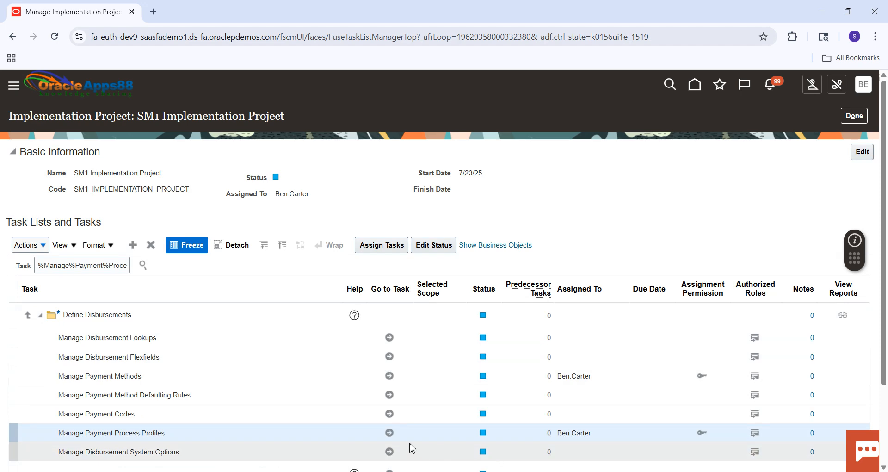
{"action": "left_click", "coordinate": [390, 433]}
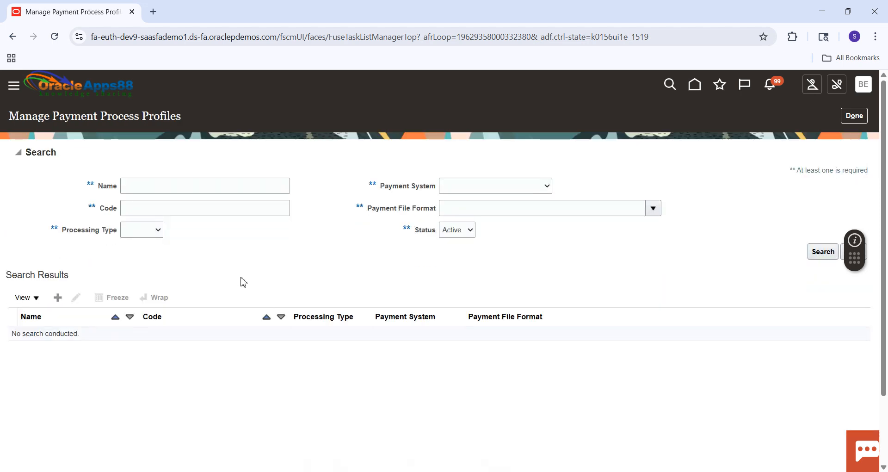
Search the active payment process profiles by the name SM1 and open SM1 Electronic Payment Process Profile
{"action": "left_click", "coordinate": [207, 185]}
{"action": "key", "text": "Caps_Lock"}
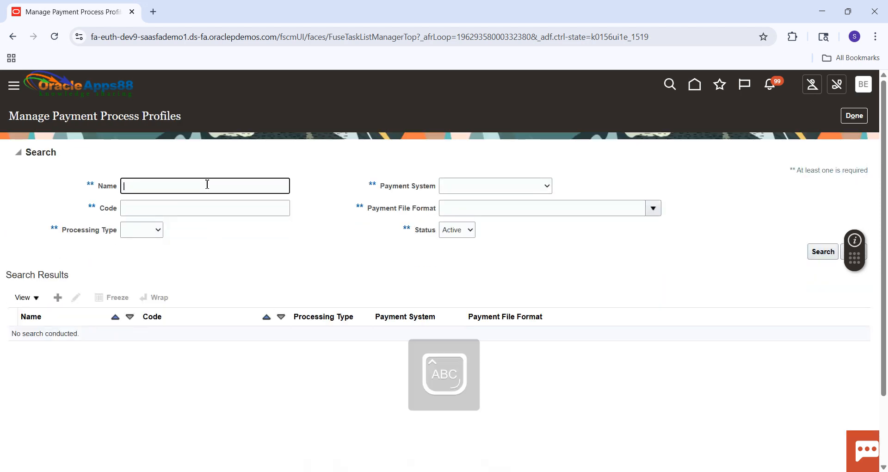
{"action": "key", "text": "Return"}
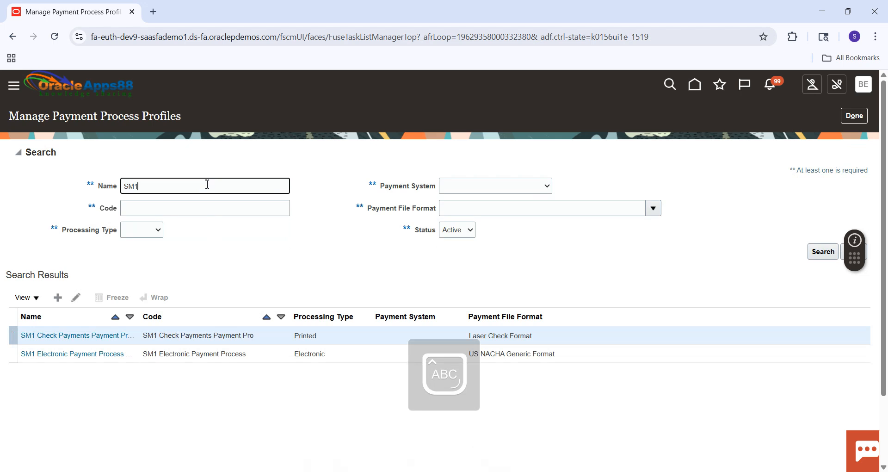
{"action": "left_click", "coordinate": [93, 355]}
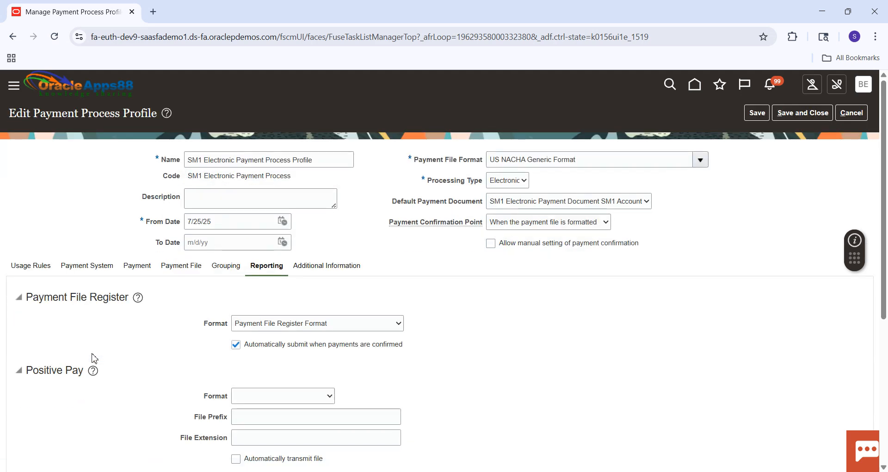
Examine the profile's usage rules, its document grouping rules and limits for payments, and its payment file creation rules
{"action": "left_click", "coordinate": [43, 267]}
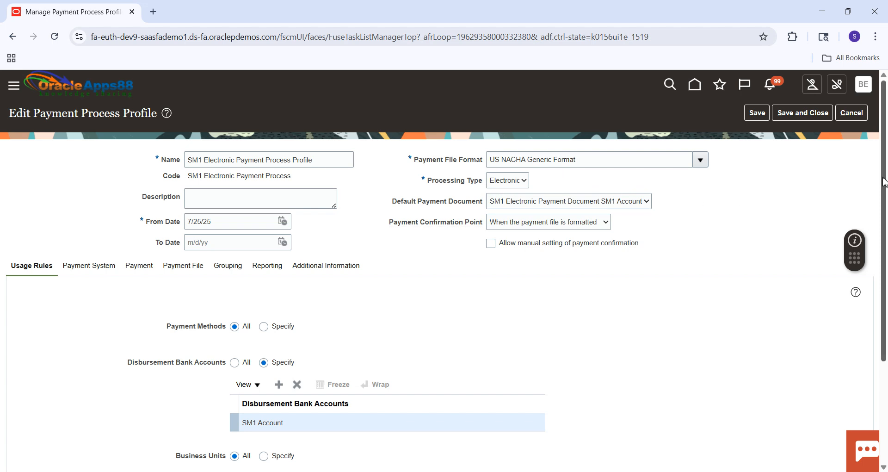
{"action": "left_click_drag", "start_coordinate": [885, 181], "coordinate": [886, 257]}
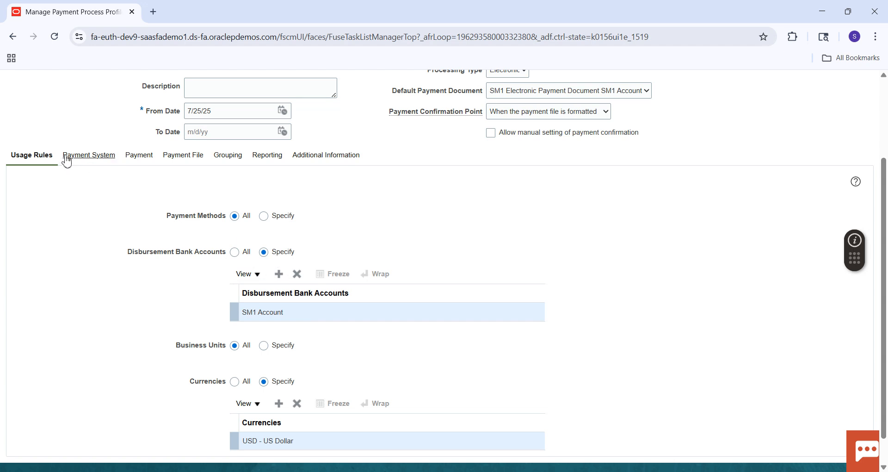
{"action": "left_click", "coordinate": [141, 163]}
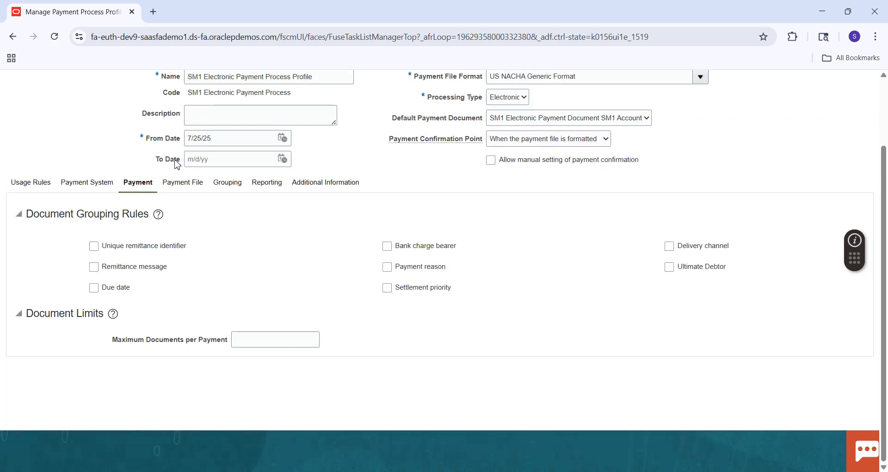
{"action": "left_click", "coordinate": [186, 185]}
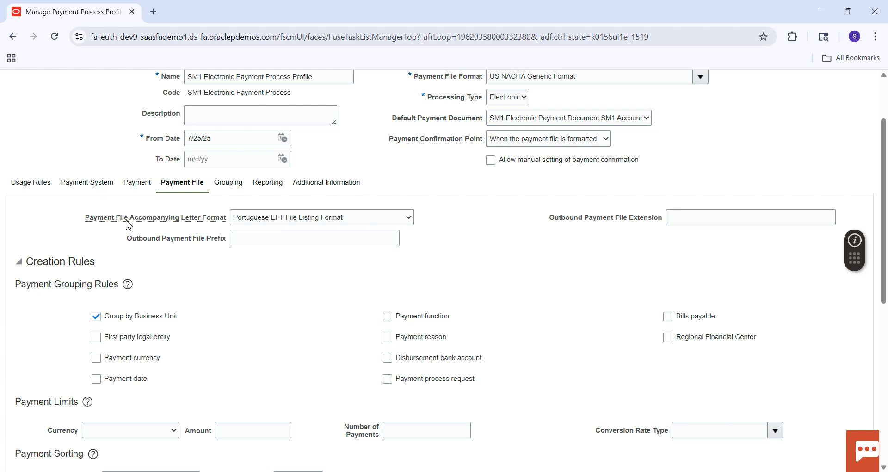
{"action": "mouse_move", "coordinate": [129, 225]}
{"action": "left_click", "coordinate": [884, 108]}
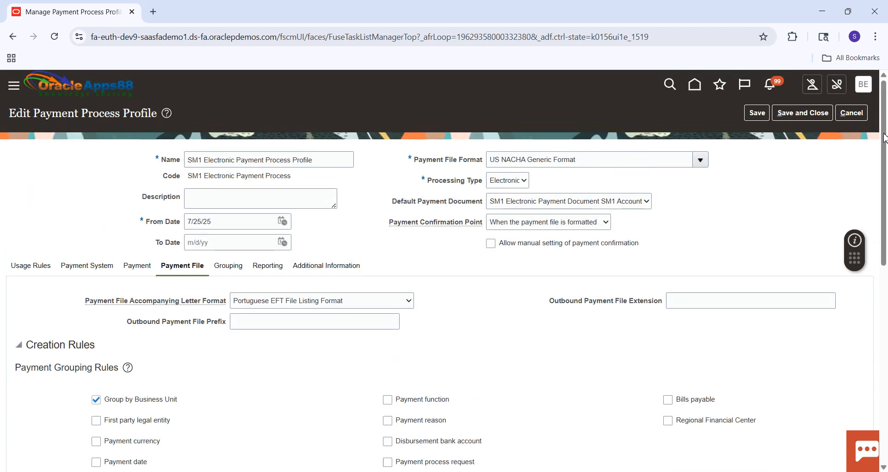
{"action": "left_click_drag", "start_coordinate": [884, 120], "coordinate": [882, 169]}
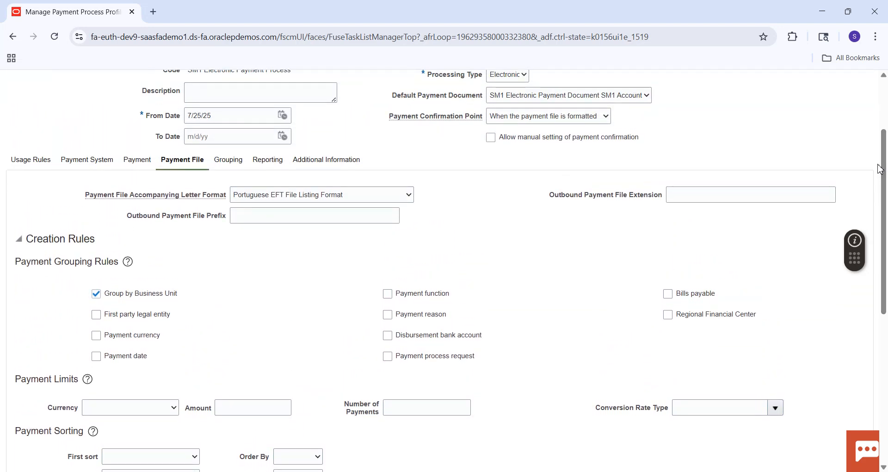
Review the profile's payment file register, positive pay, remittance advice and regulatory reporting settings, and save and close the profile
{"action": "left_click", "coordinate": [262, 165]}
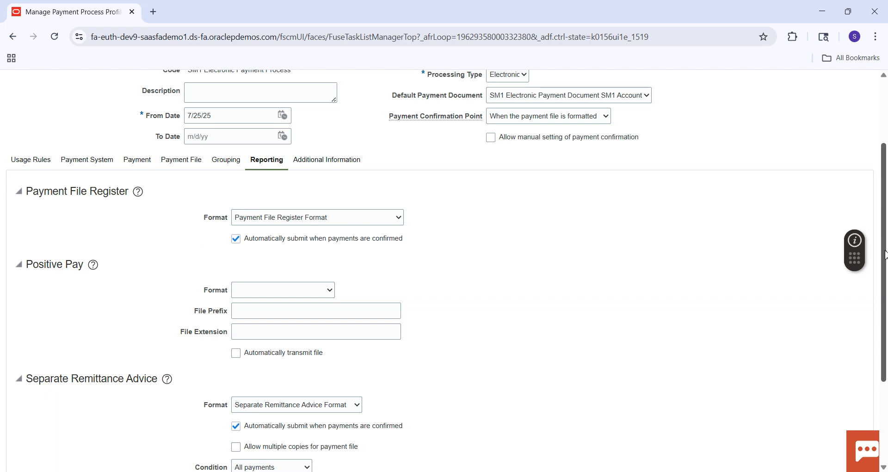
{"action": "left_click_drag", "start_coordinate": [885, 254], "coordinate": [886, 306]}
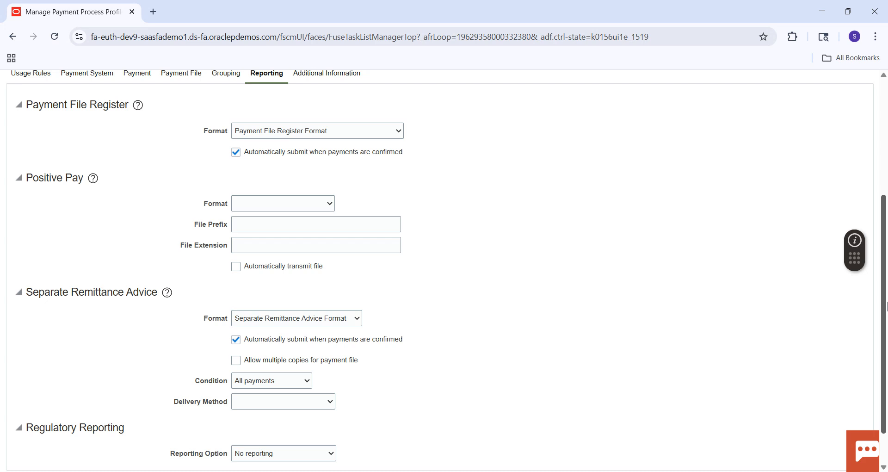
{"action": "left_click_drag", "start_coordinate": [886, 305], "coordinate": [886, 339]}
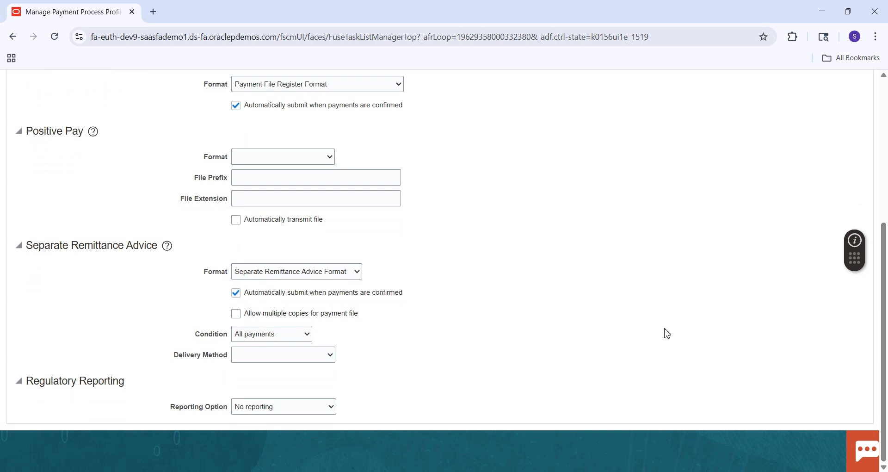
{"action": "left_click", "coordinate": [884, 106]}
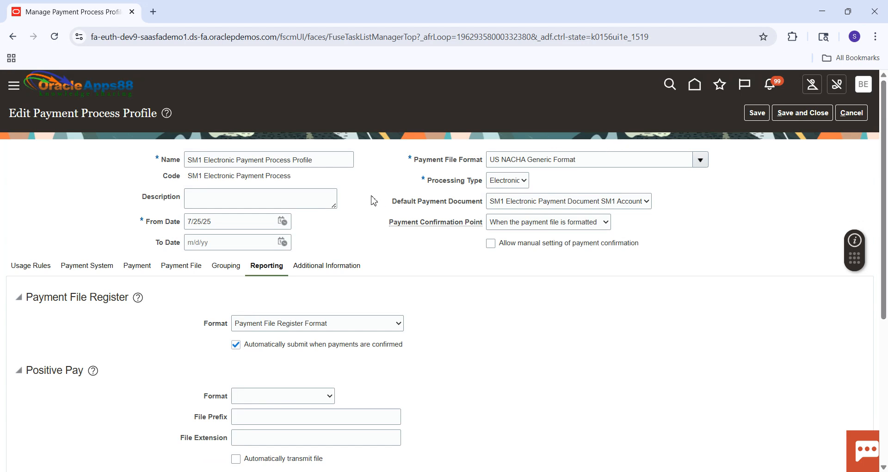
{"action": "scroll", "coordinate": [885, 173], "scroll_direction": "down", "scroll_amount": 5}
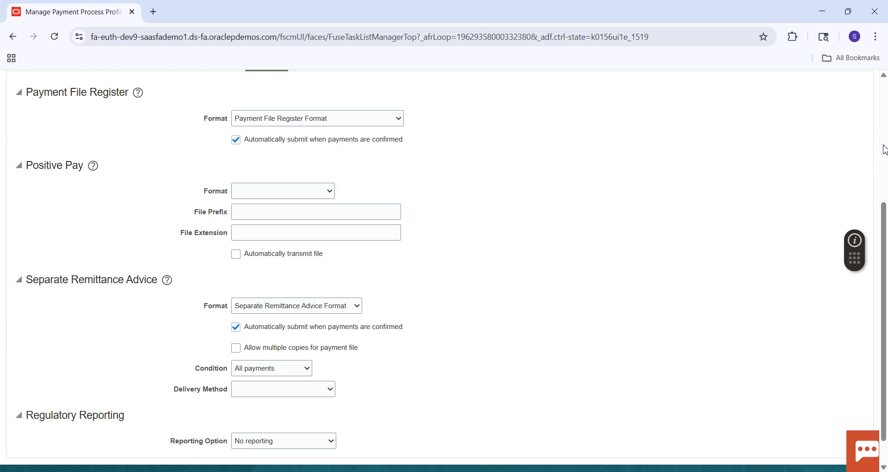
{"action": "scroll", "coordinate": [884, 147], "scroll_direction": "up", "scroll_amount": 5}
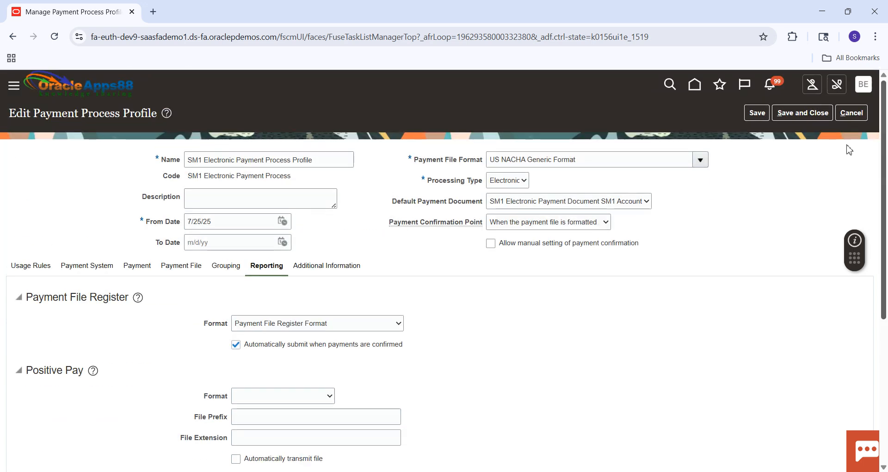
{"action": "left_click", "coordinate": [807, 112]}
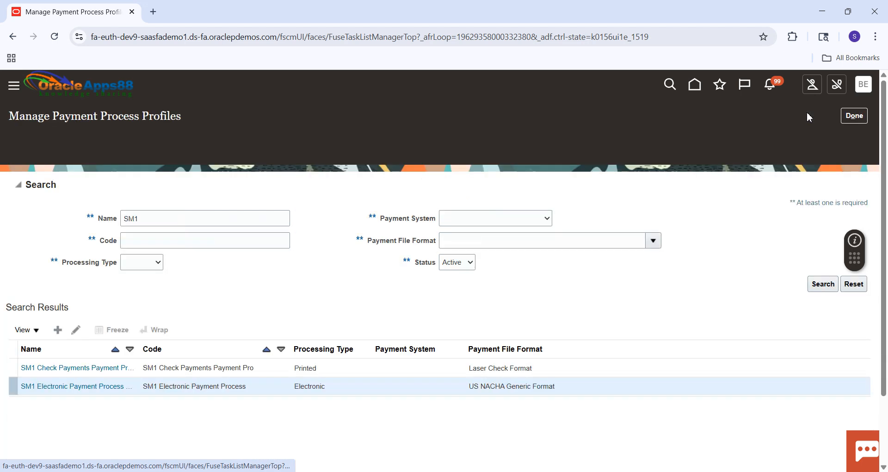
Leave Manage Payment Process Profiles and the SM1 Implementation Project, and return to the home page
{"action": "left_click", "coordinate": [471, 191]}
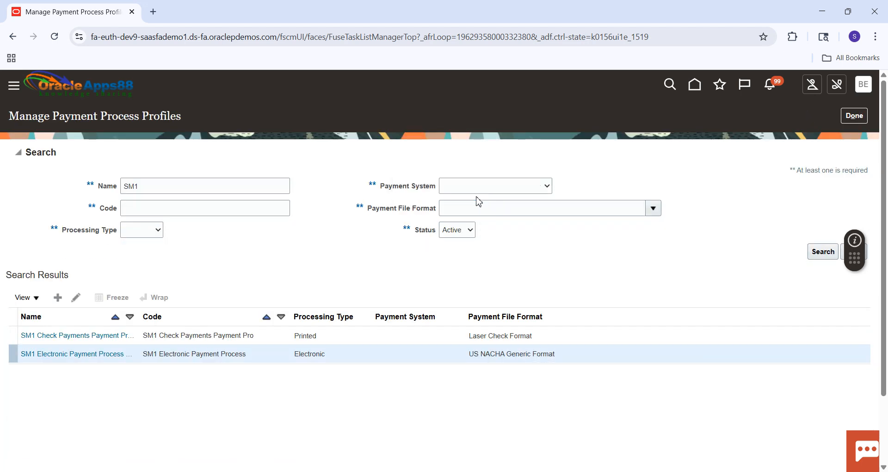
{"action": "left_click", "coordinate": [856, 117]}
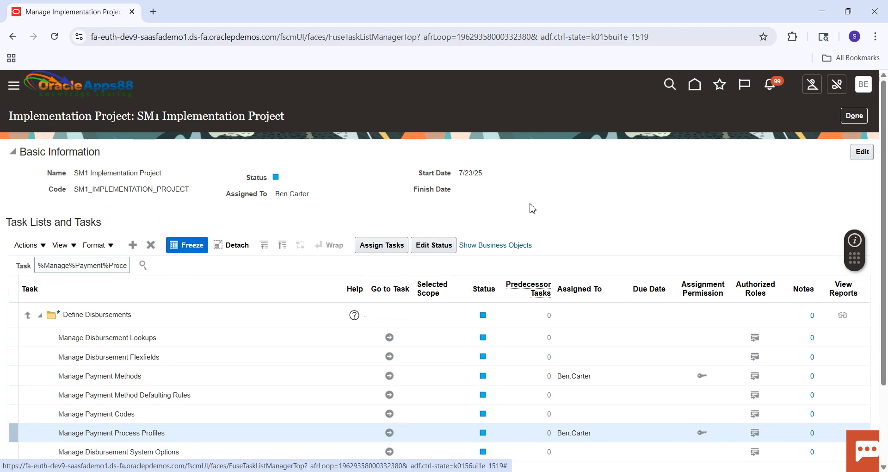
{"action": "left_click", "coordinate": [859, 116]}
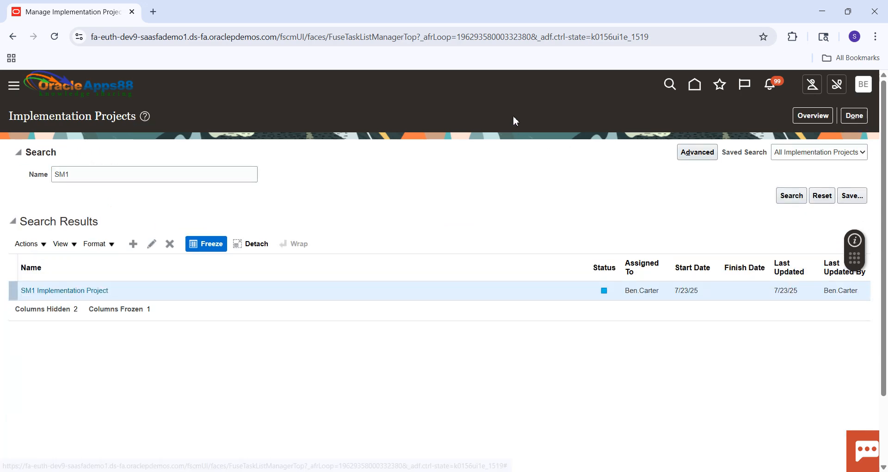
{"action": "left_click", "coordinate": [696, 88]}
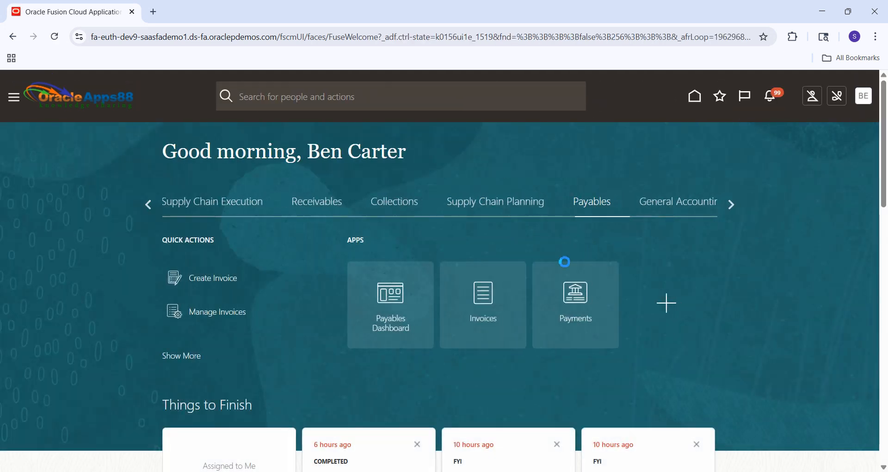
Go to Manage Invoices under Payables and search for invoice number 7009
{"action": "left_click", "coordinate": [489, 308]}
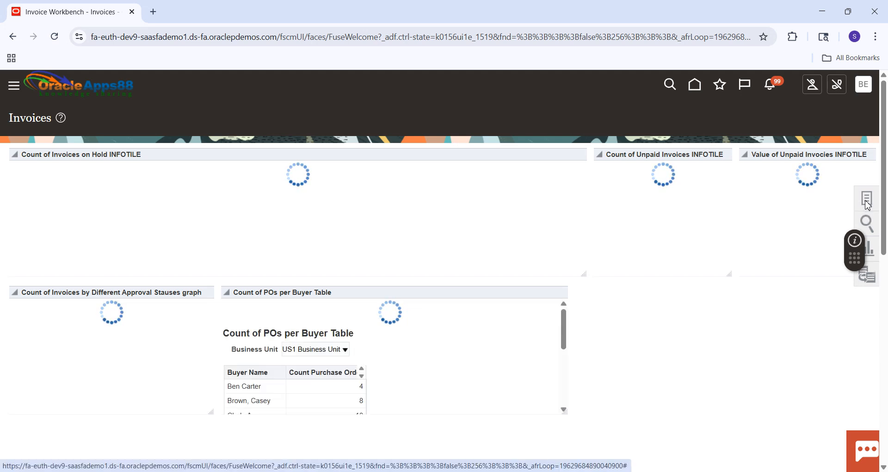
{"action": "left_click", "coordinate": [868, 203]}
{"action": "left_click", "coordinate": [788, 163]}
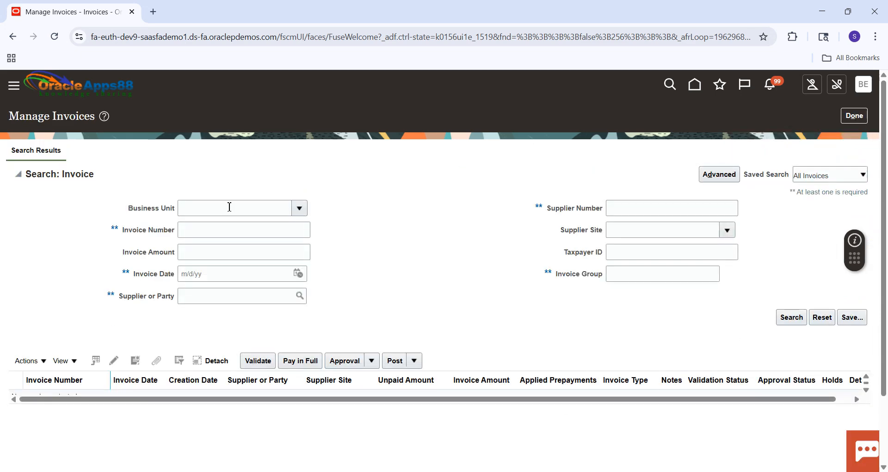
{"action": "left_click", "coordinate": [207, 229]}
{"action": "type", "text": "7009"}
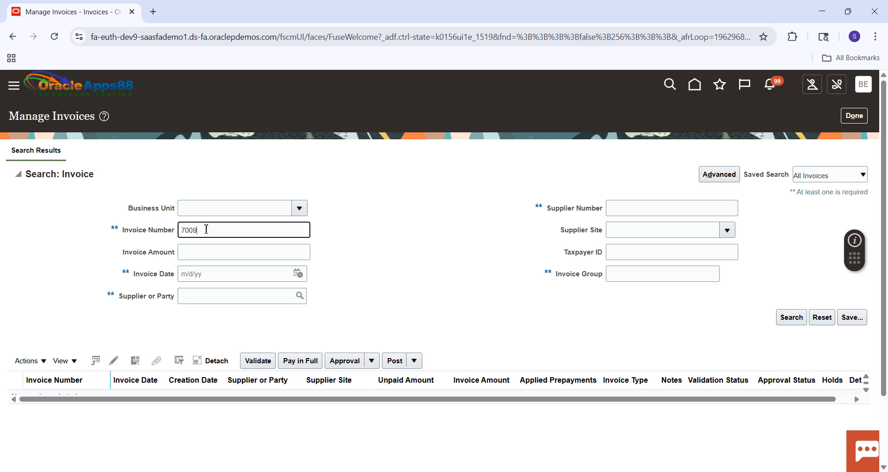
{"action": "key", "text": "Return"}
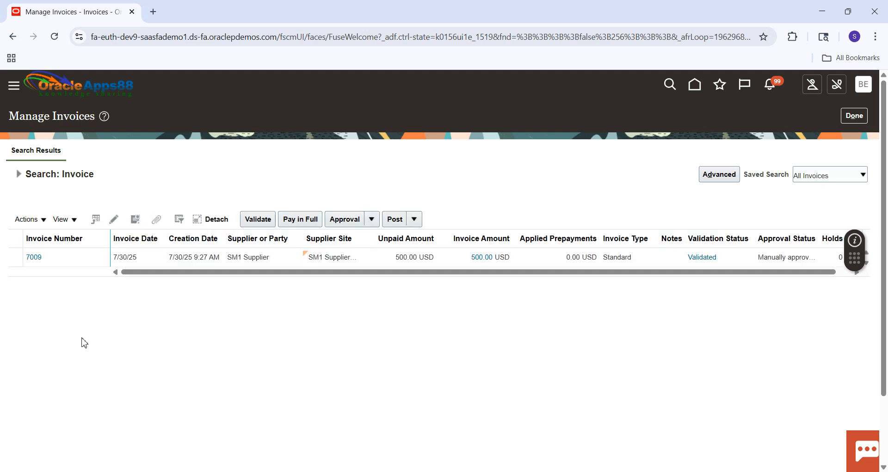
Open invoice 7009, review its validation, approval, accounting and payment status in the invoice summary, and leave Manage Invoices
{"action": "left_click", "coordinate": [36, 259]}
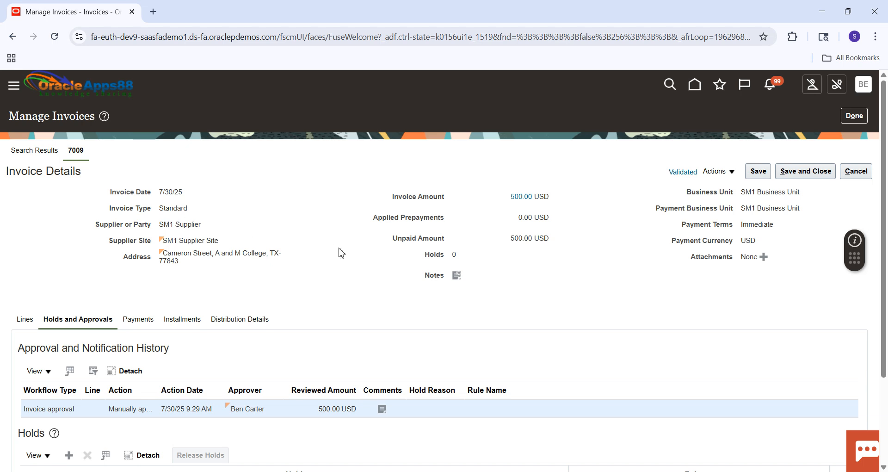
{"action": "left_click", "coordinate": [688, 172]}
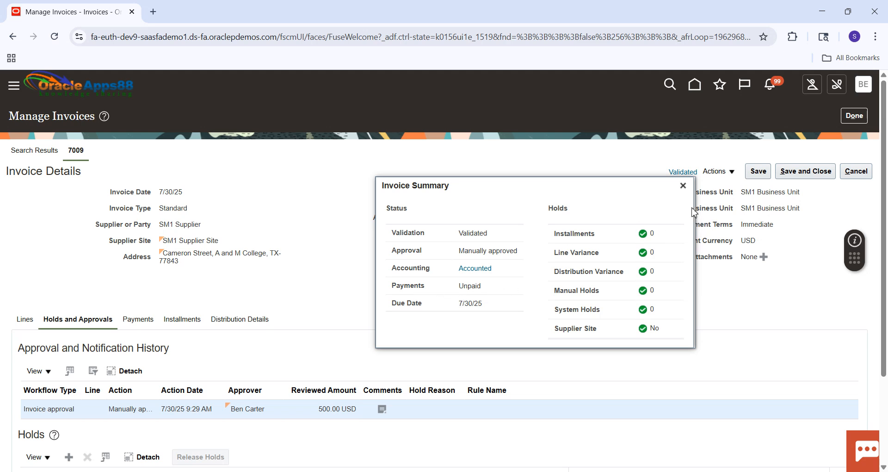
{"action": "left_click", "coordinate": [684, 186]}
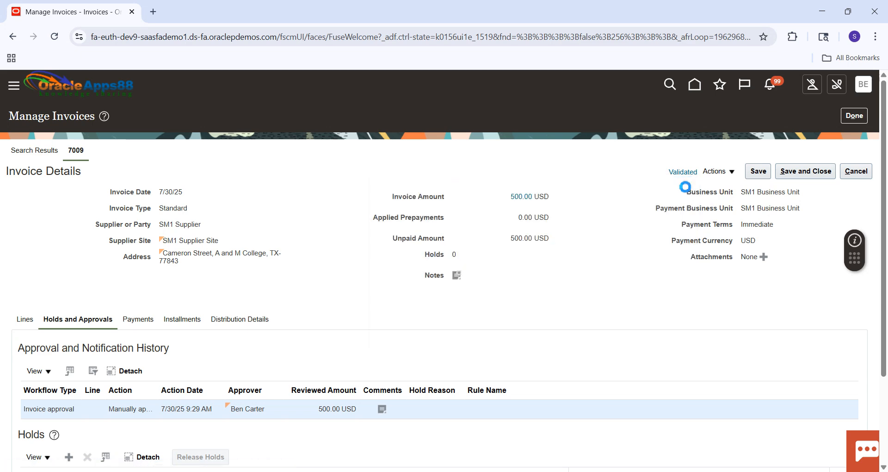
{"action": "left_click", "coordinate": [857, 119]}
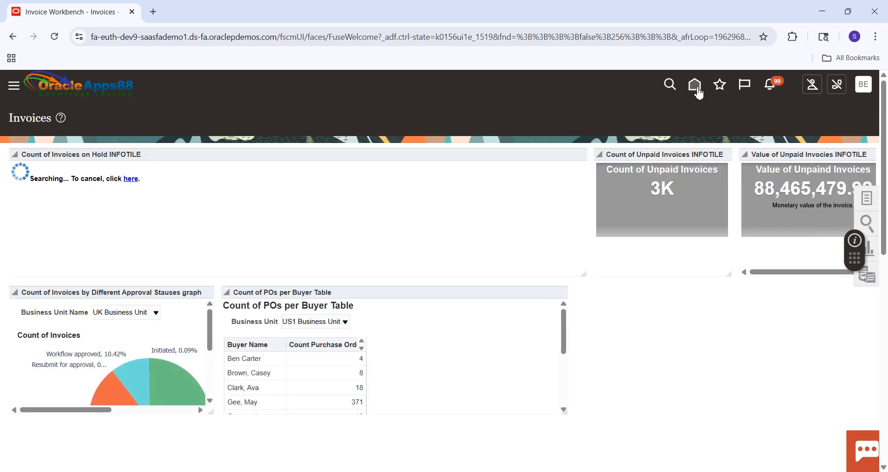
Return to the home page and start creating a payment in the Payables Payments work area
{"action": "left_click", "coordinate": [697, 89]}
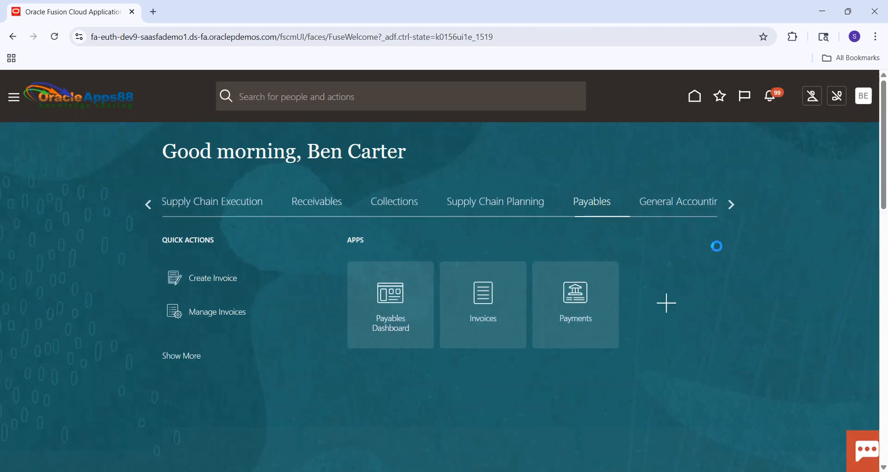
{"action": "left_click", "coordinate": [580, 298]}
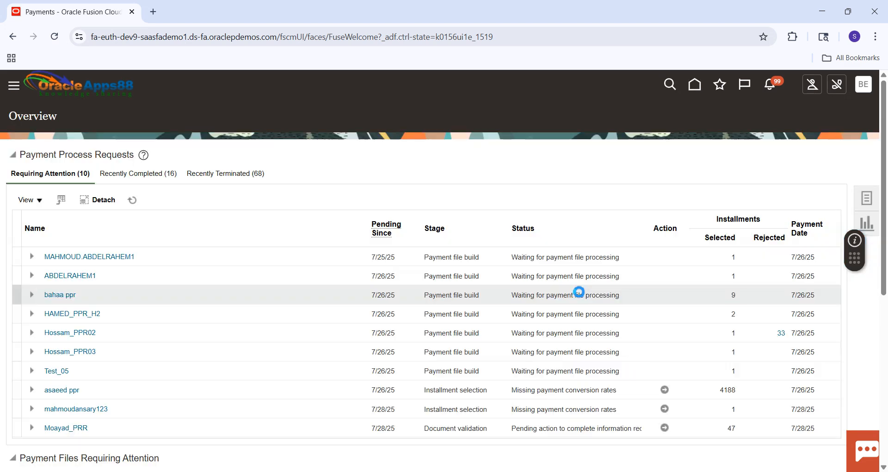
{"action": "left_click", "coordinate": [867, 199]}
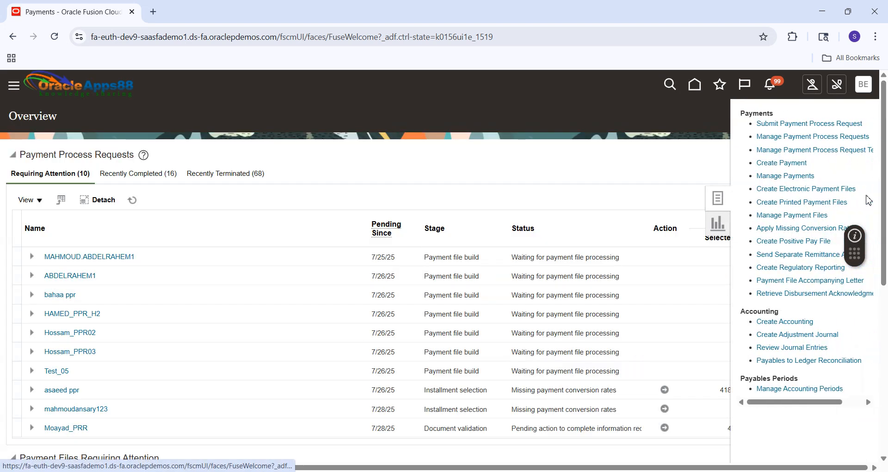
{"action": "left_click", "coordinate": [789, 164]}
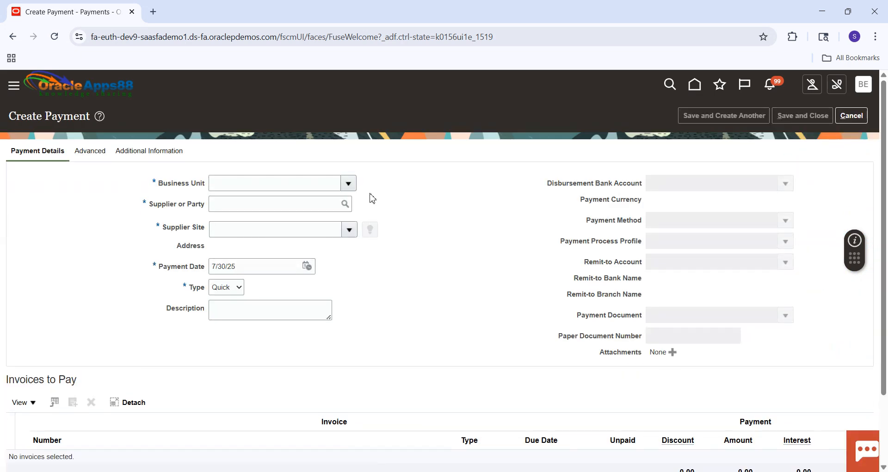
Set the payment's business unit to SM1 Business Unit and its supplier to SM1 Supplier
{"action": "left_click", "coordinate": [282, 182]}
{"action": "type", "text": "S"}
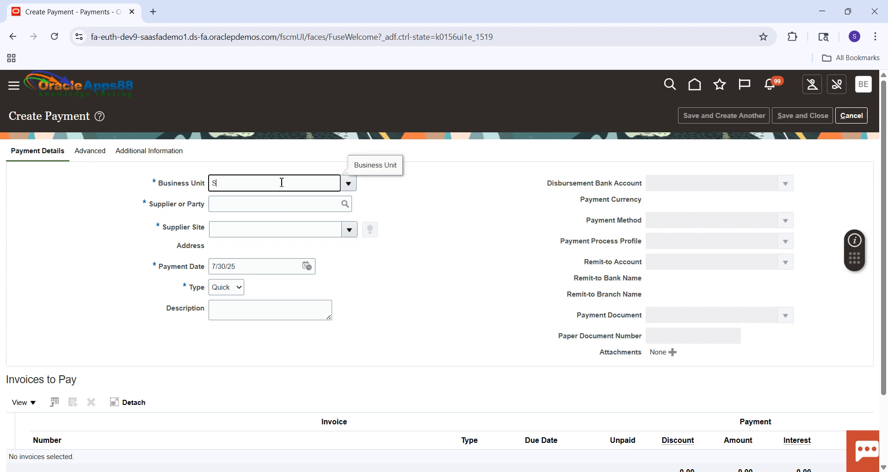
{"action": "type", "text": "M1"}
{"action": "key", "text": "Tab"}
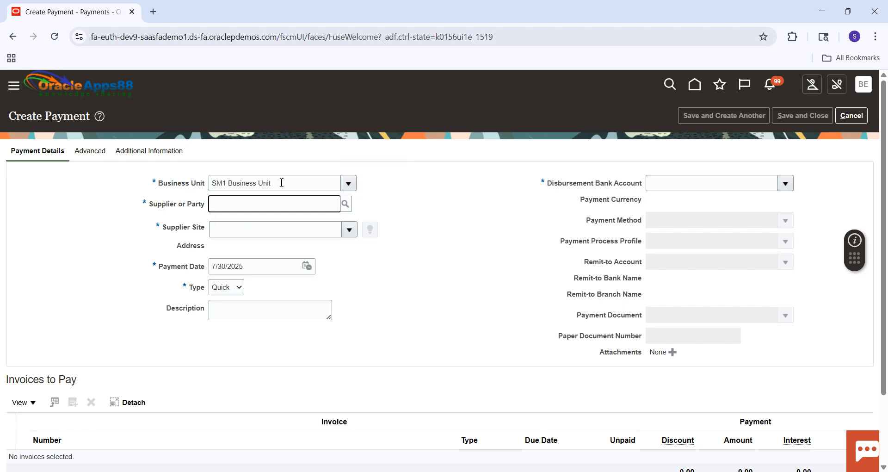
{"action": "type", "text": "SM1"}
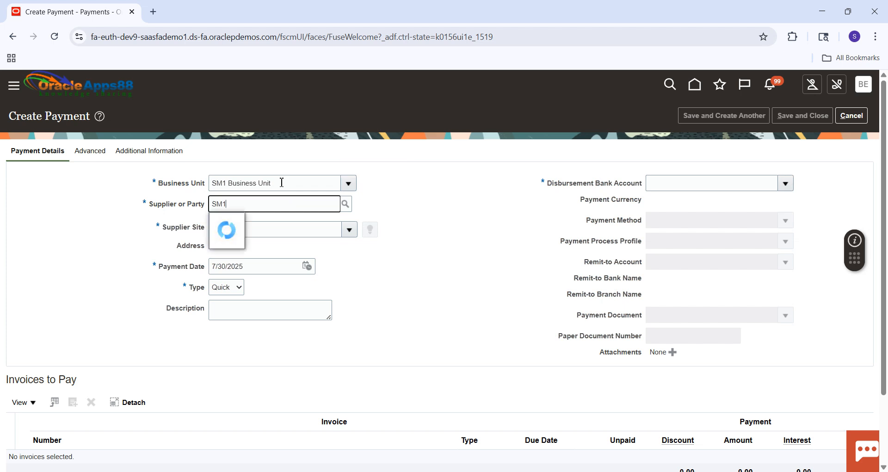
{"action": "key", "text": "Tab"}
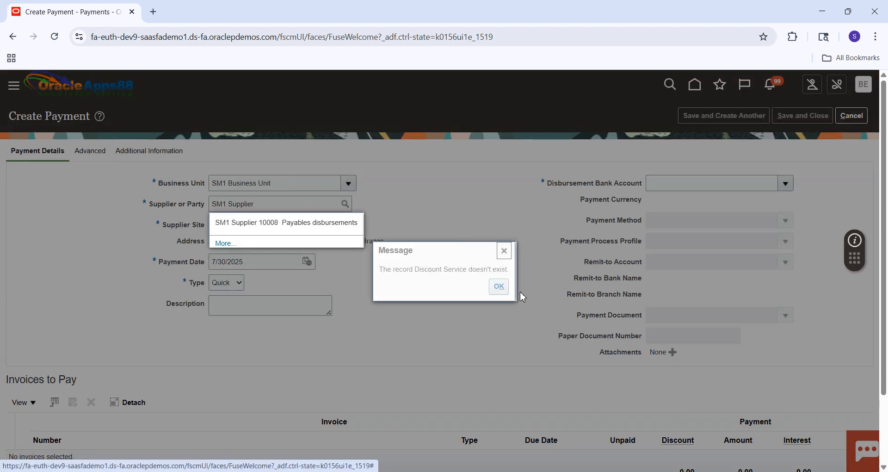
{"action": "left_click", "coordinate": [293, 223]}
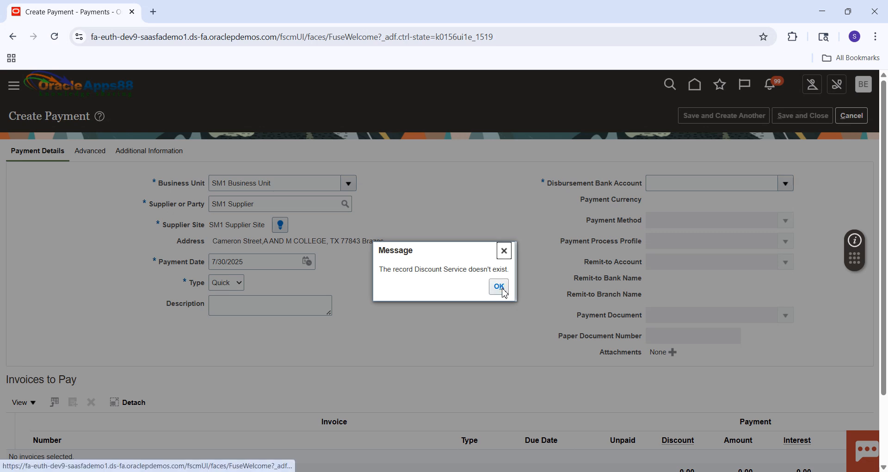
{"action": "left_click", "coordinate": [499, 286]}
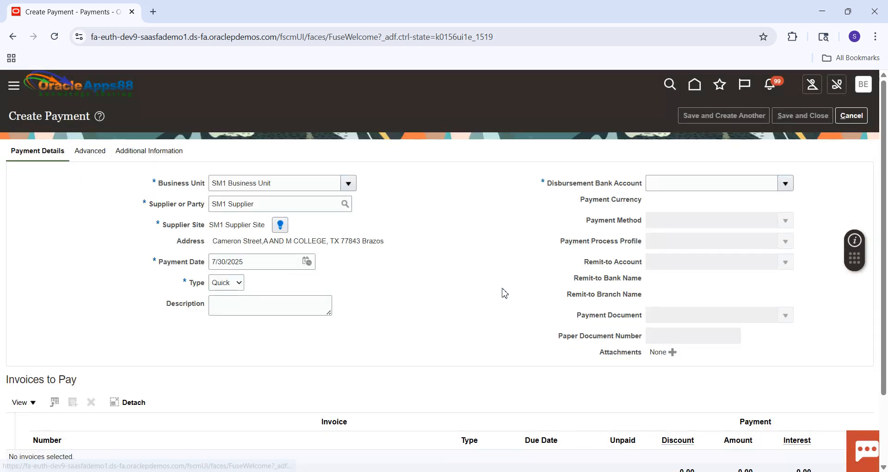
Set the disbursement bank account to SM1 Account and the payment process profile to SM1 Electronic Payment Process Profile
{"action": "left_click", "coordinate": [678, 188]}
{"action": "type", "text": "SM1 Account"}
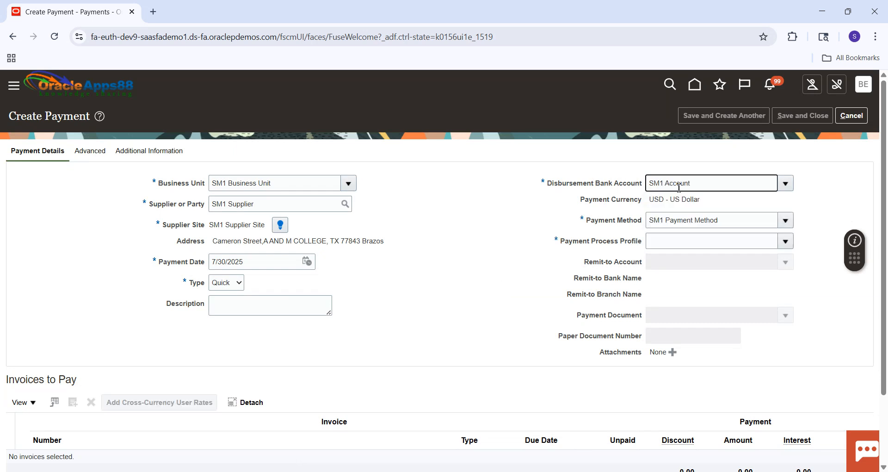
{"action": "left_click", "coordinate": [661, 249]}
{"action": "type", "text": "S"}
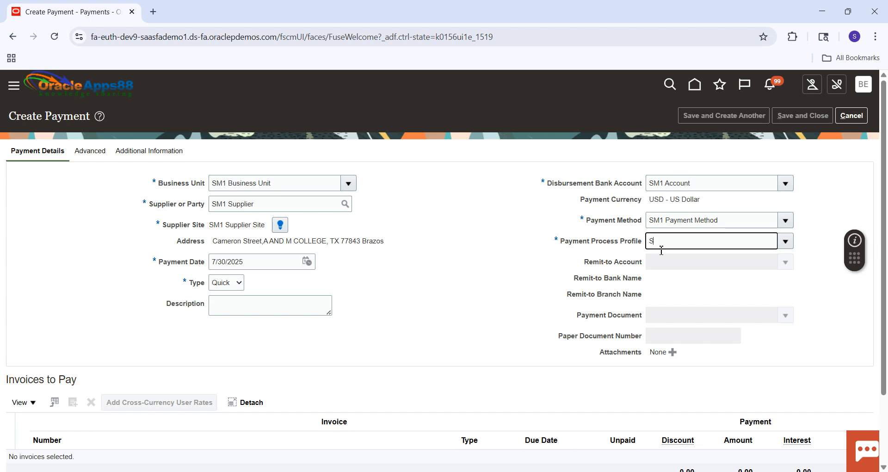
{"action": "type", "text": "M1"}
{"action": "key", "text": "Tab"}
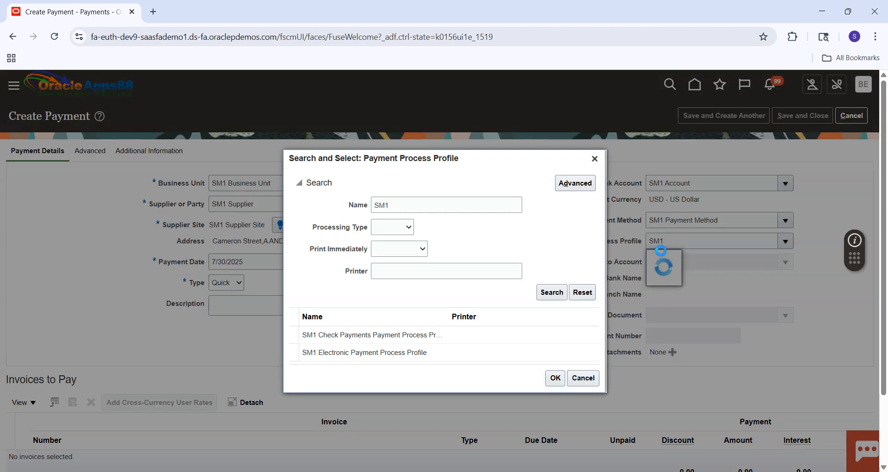
{"action": "left_click", "coordinate": [397, 354]}
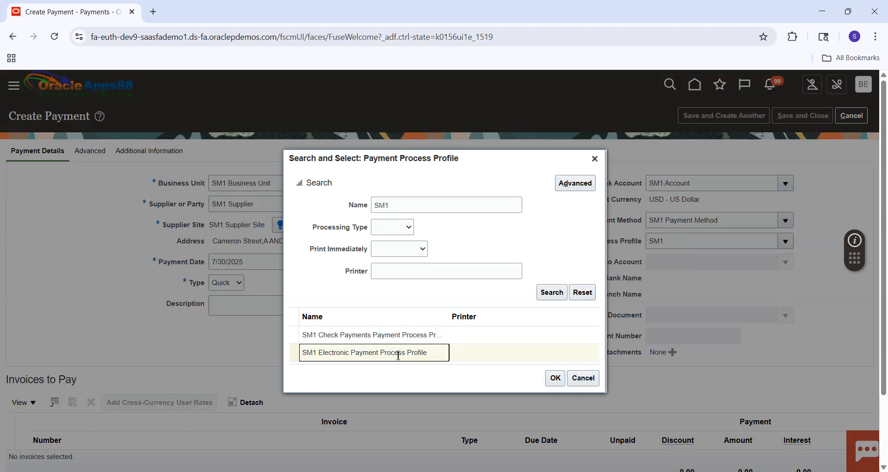
{"action": "left_click", "coordinate": [551, 379]}
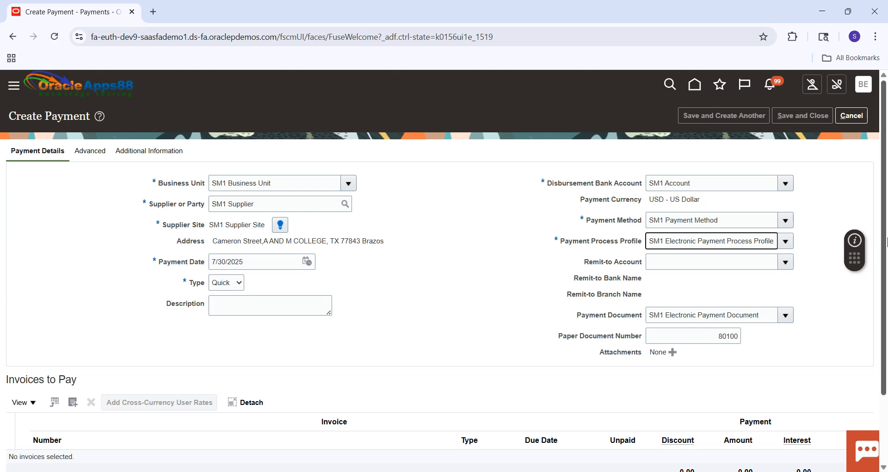
Add invoice 7009 to the payment's invoices to pay
{"action": "left_click_drag", "start_coordinate": [884, 232], "coordinate": [841, 300]}
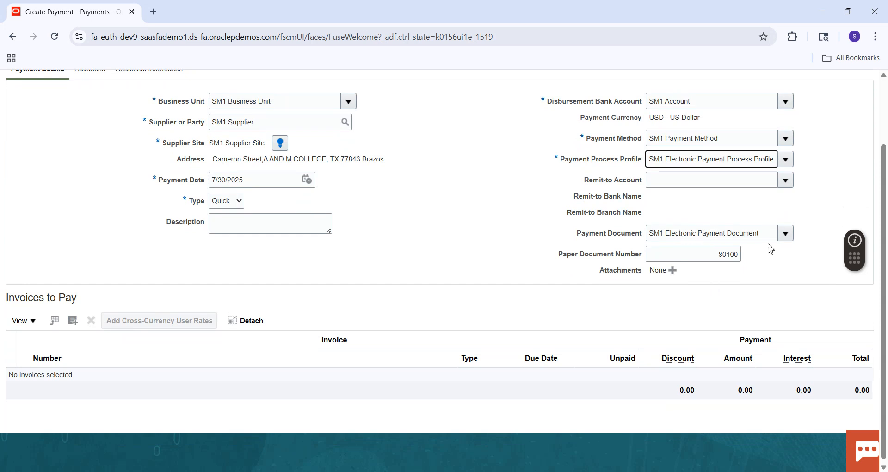
{"action": "left_click", "coordinate": [73, 320]}
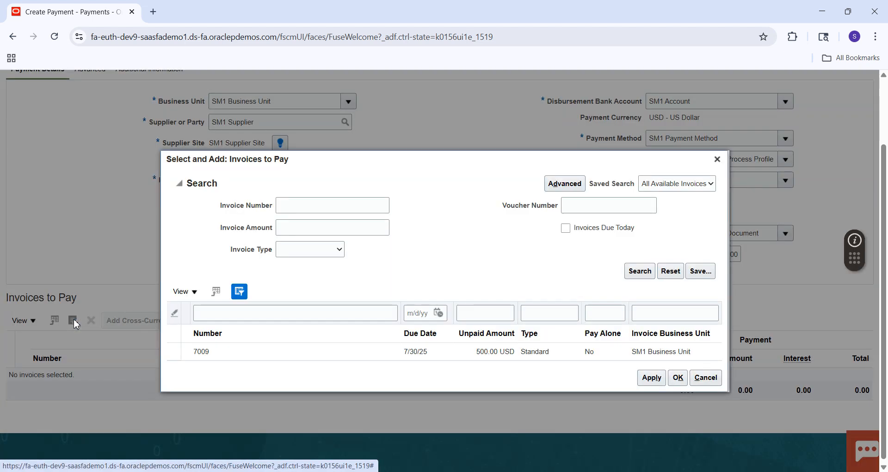
{"action": "left_click", "coordinate": [331, 355]}
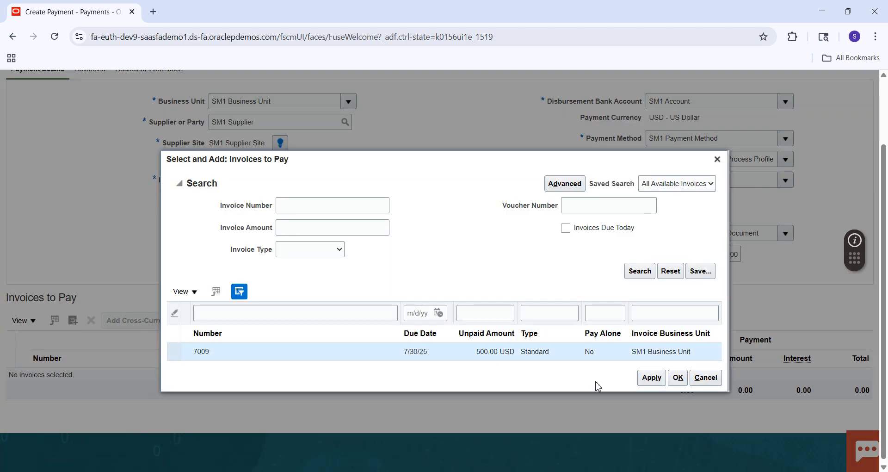
{"action": "left_click", "coordinate": [651, 377]}
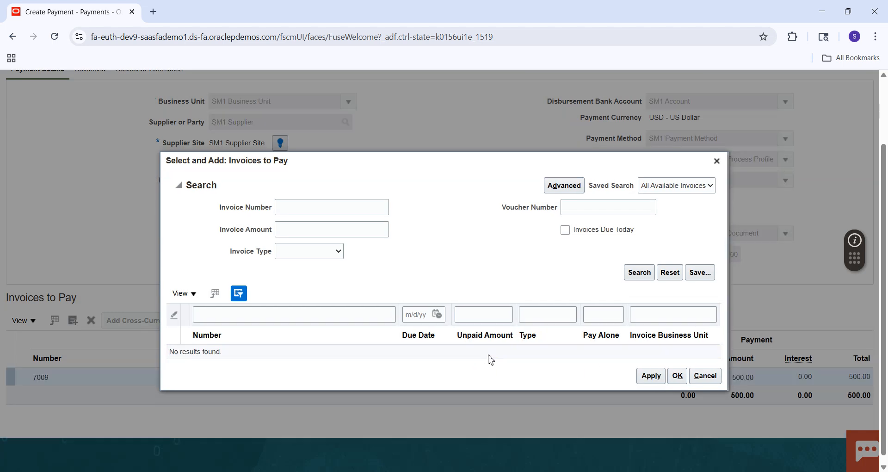
{"action": "left_click", "coordinate": [678, 378]}
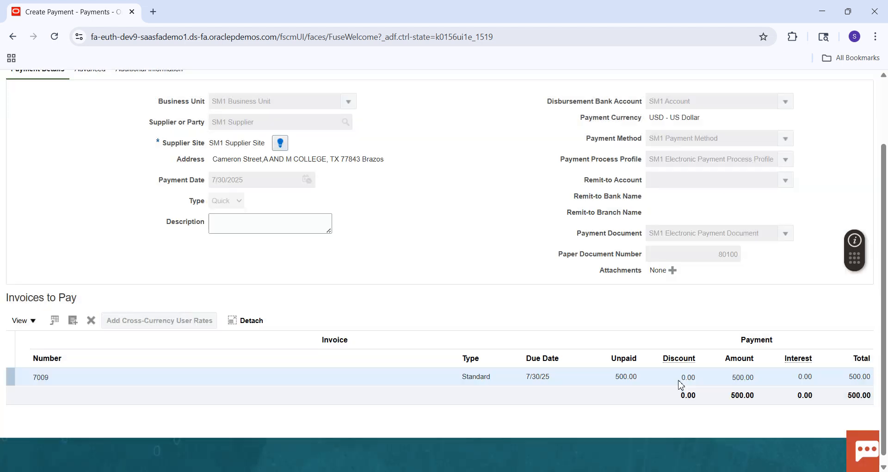
Try to save and close the quick payment for invoice 7009
{"action": "scroll", "coordinate": [885, 93], "scroll_direction": "up", "scroll_amount": 2}
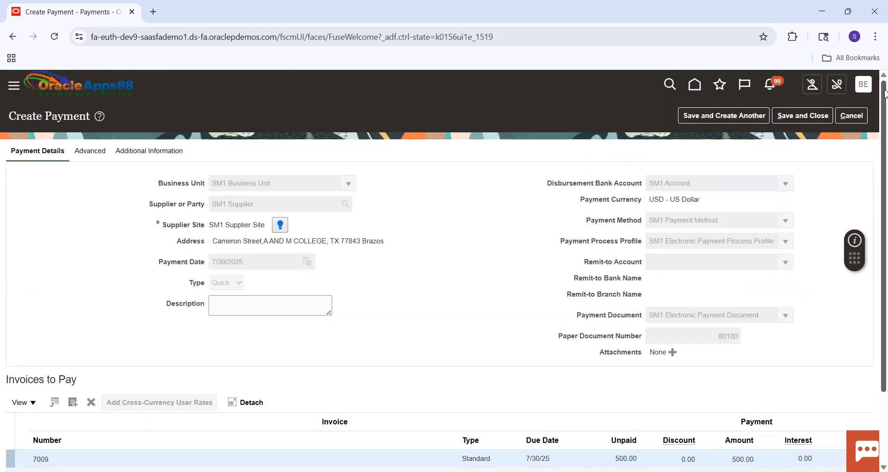
{"action": "left_click", "coordinate": [796, 117]}
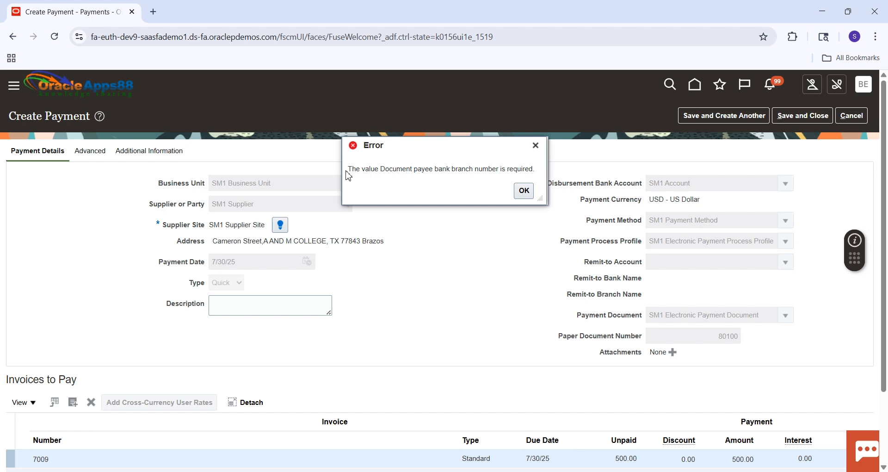
{"action": "left_click_drag", "start_coordinate": [350, 173], "coordinate": [537, 168]}
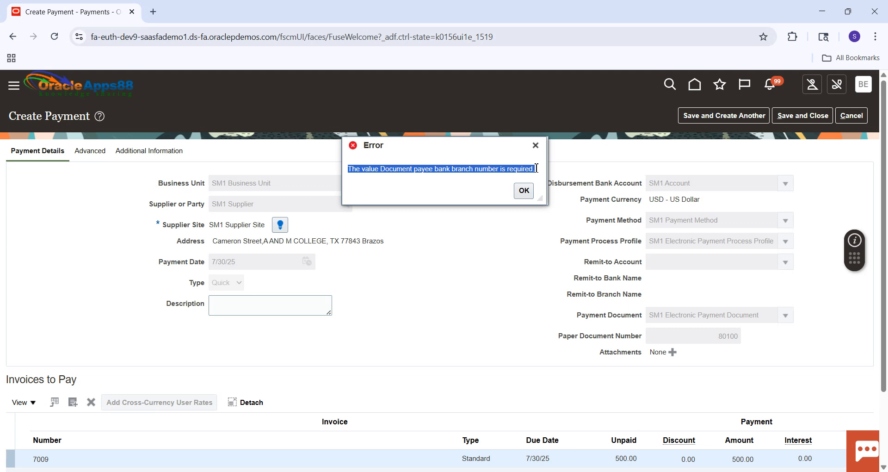
{"action": "left_click", "coordinate": [537, 168]}
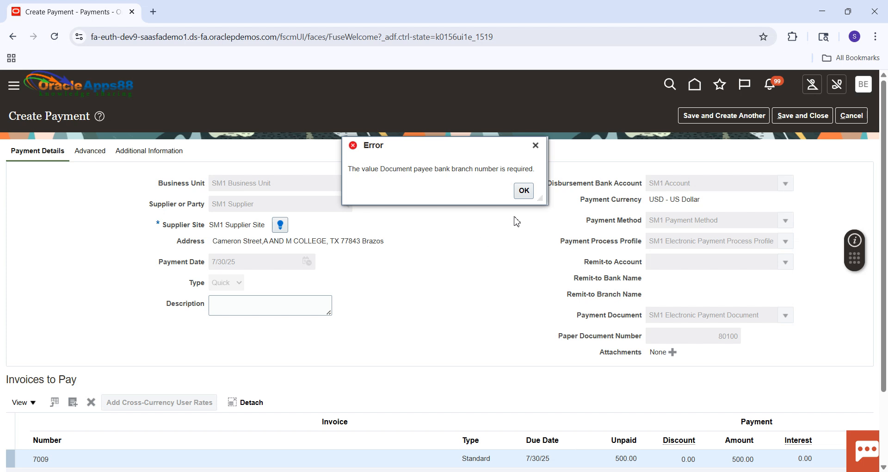
{"action": "left_click", "coordinate": [524, 190]}
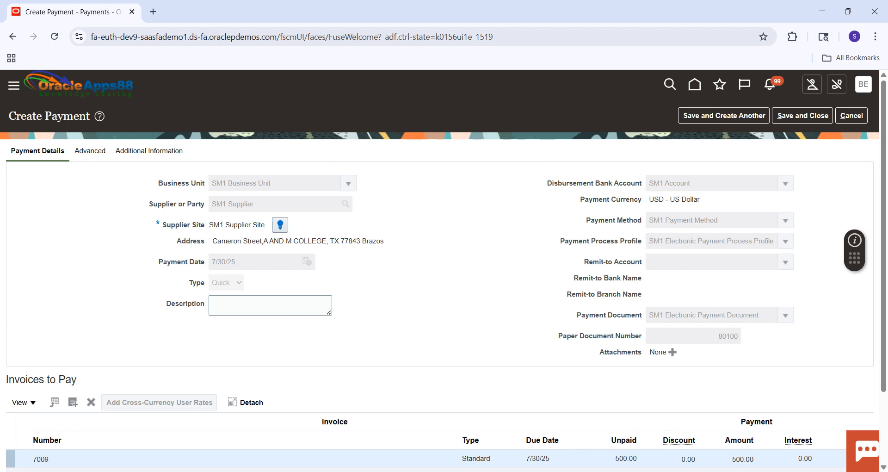
{"action": "left_click", "coordinate": [686, 471]}
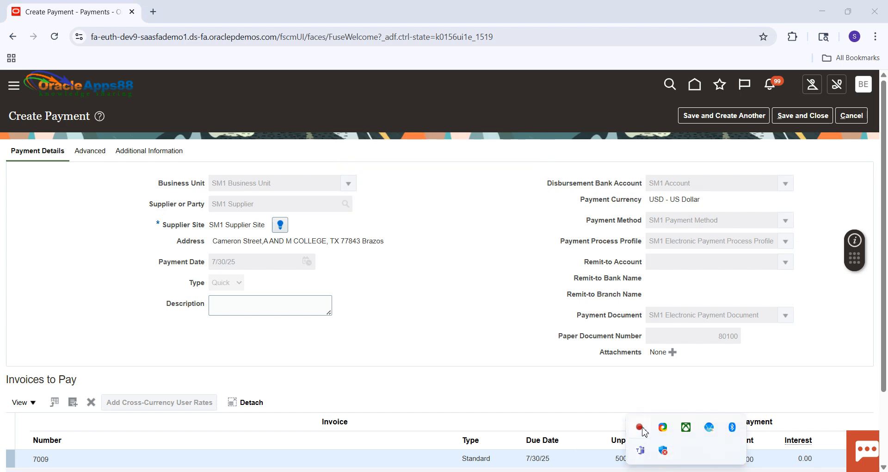